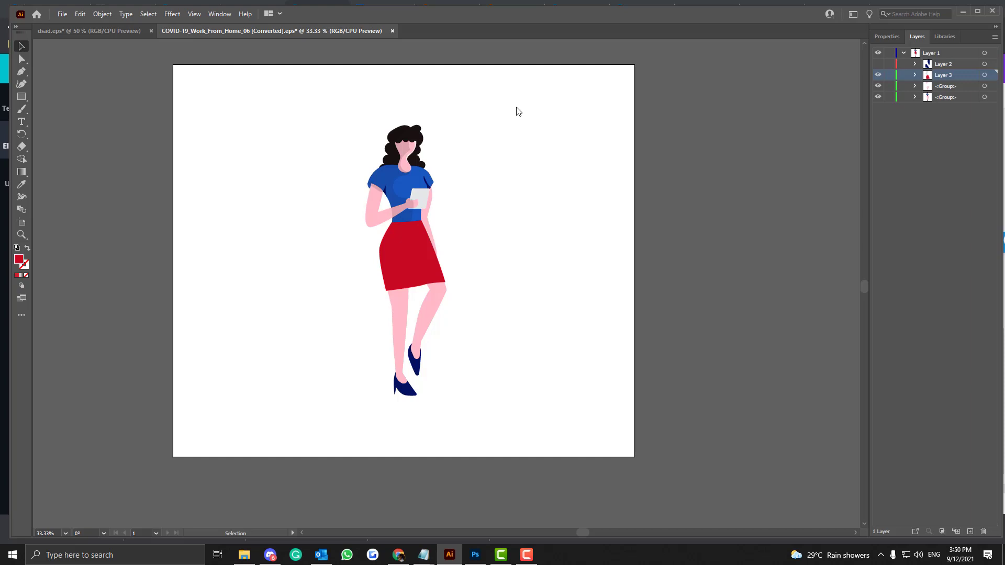
Step: Look through the contents of Layer 2 and the two unnamed groups inside Layer 1, ending with Layer 2 selected
{"action": "left_click", "coordinate": [914, 65]}
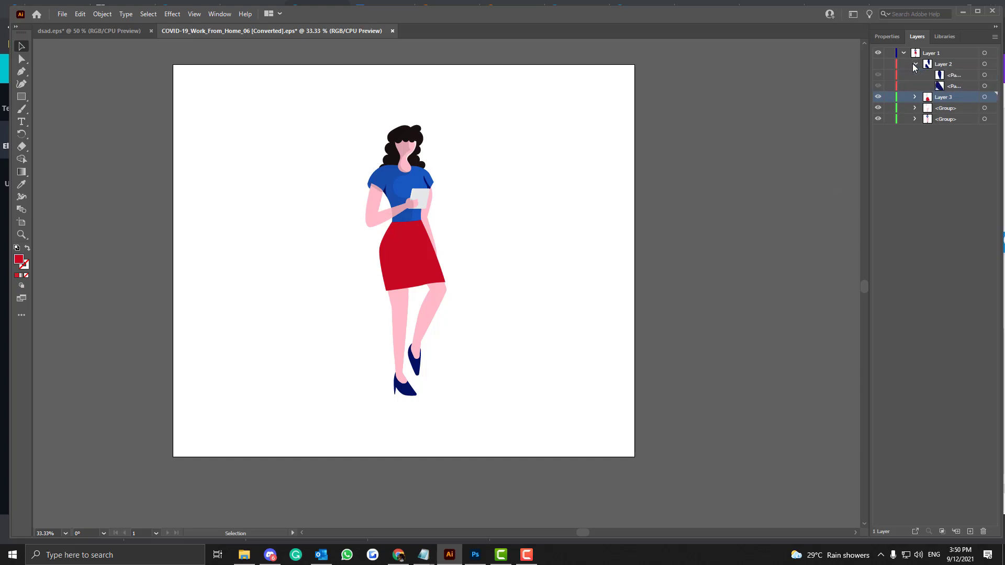
{"action": "left_click", "coordinate": [915, 64]}
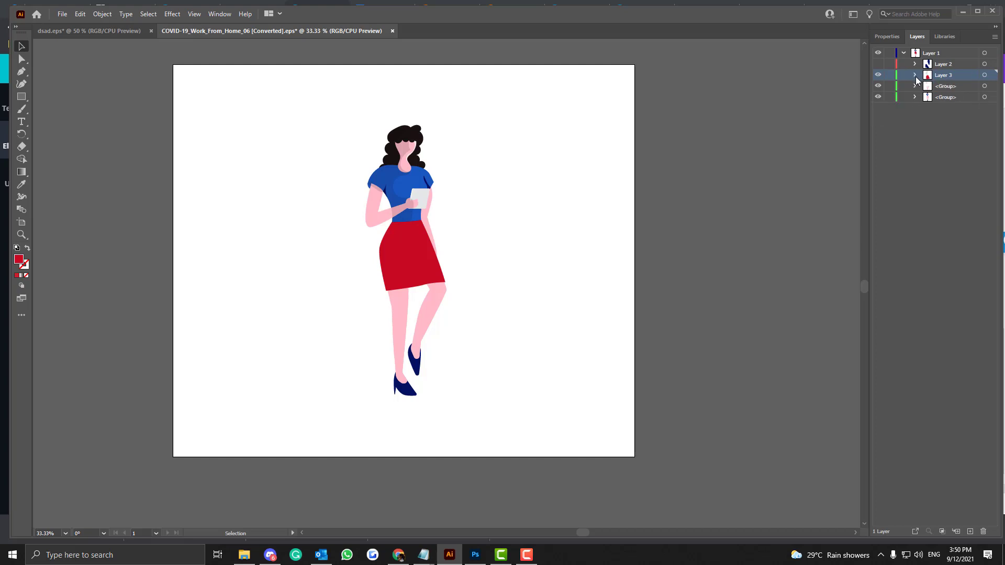
{"action": "left_click", "coordinate": [915, 88]}
{"action": "left_click", "coordinate": [916, 89]}
{"action": "left_click", "coordinate": [915, 97]}
{"action": "left_click", "coordinate": [916, 97]}
{"action": "left_click", "coordinate": [945, 64]}
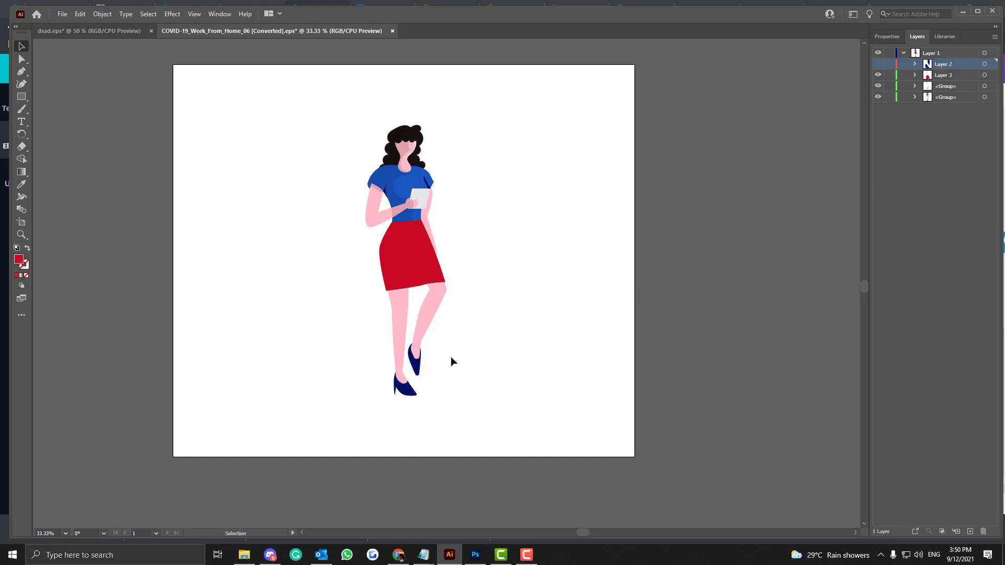
Step: With Layer 2 shown and the other items locked, recolor both of the woman's shoes to blue 0808AF
{"action": "left_click_drag", "start_coordinate": [452, 357], "coordinate": [439, 409]}
{"action": "left_click", "coordinate": [485, 381]}
{"action": "left_click_drag", "start_coordinate": [362, 379], "coordinate": [457, 406]}
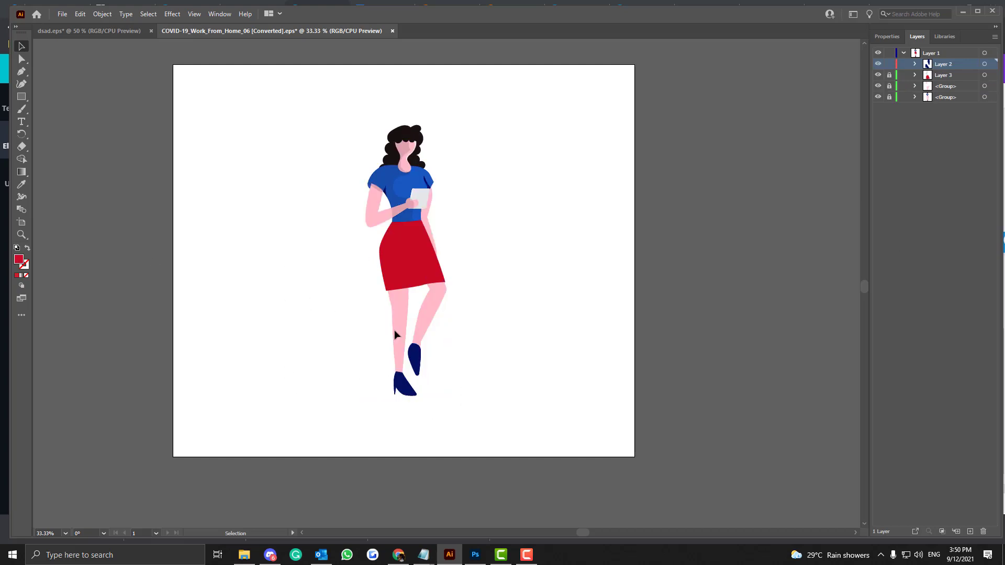
{"action": "left_click_drag", "start_coordinate": [374, 333], "coordinate": [437, 403]}
{"action": "double_click", "coordinate": [19, 260]}
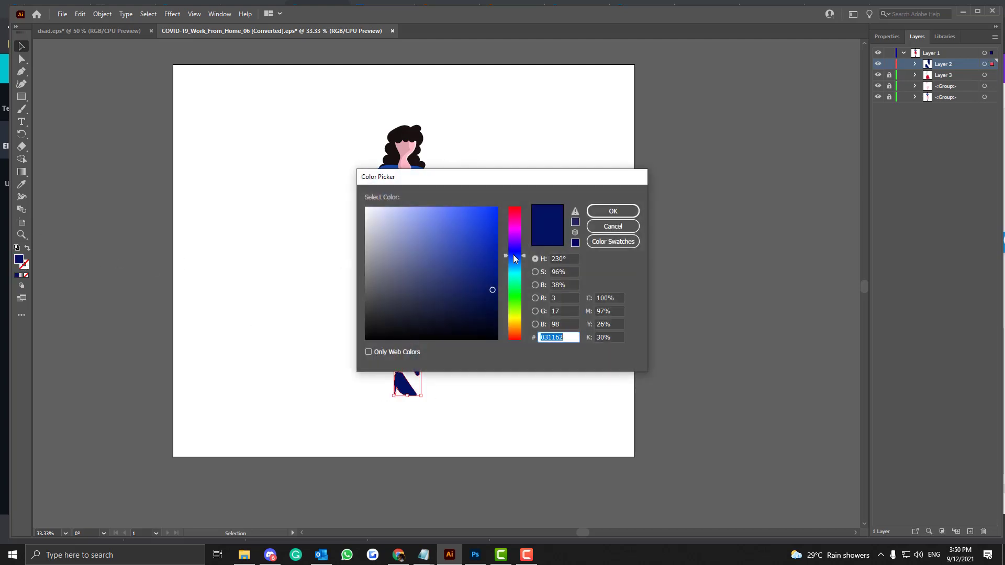
{"action": "left_click", "coordinate": [514, 252]}
{"action": "left_click", "coordinate": [491, 251]}
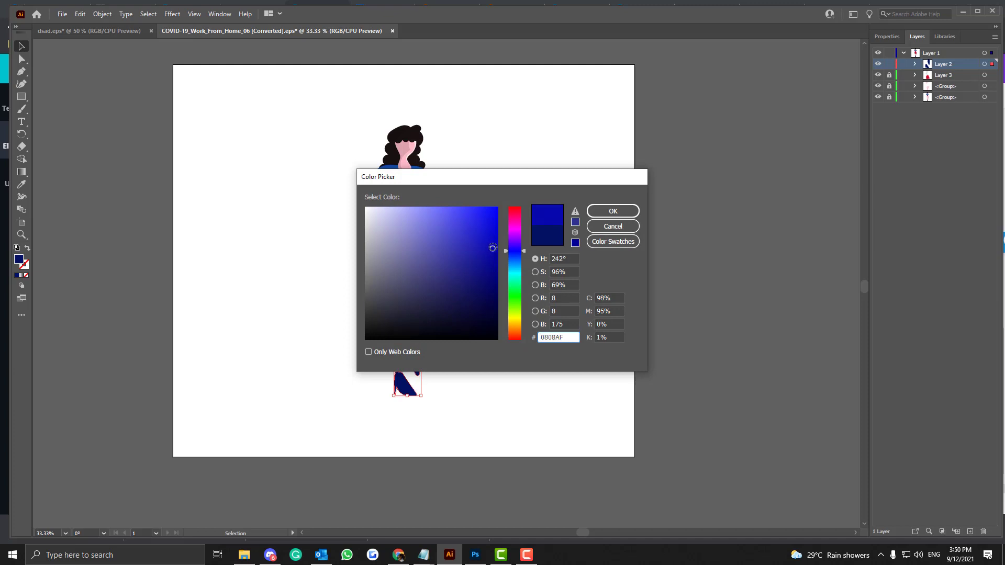
{"action": "left_click", "coordinate": [613, 211]}
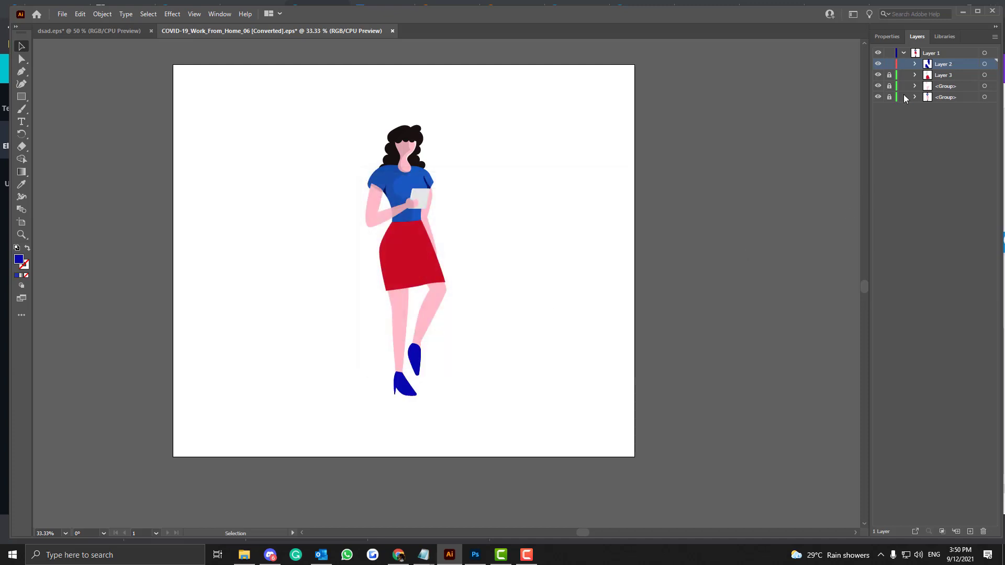
Step: Unlock Layer 3 and both unnamed groups inside Layer 1
{"action": "left_click", "coordinate": [889, 64]}
{"action": "left_click", "coordinate": [890, 75]}
{"action": "left_click", "coordinate": [890, 87]}
{"action": "left_click", "coordinate": [890, 98]}
{"action": "left_click", "coordinate": [889, 65]}
Step: Reorder the contents of Layer 1 with the upper unnamed group first, Layer 3 second and Layer 2 third
{"action": "left_click", "coordinate": [942, 127]}
{"action": "left_click", "coordinate": [916, 76]}
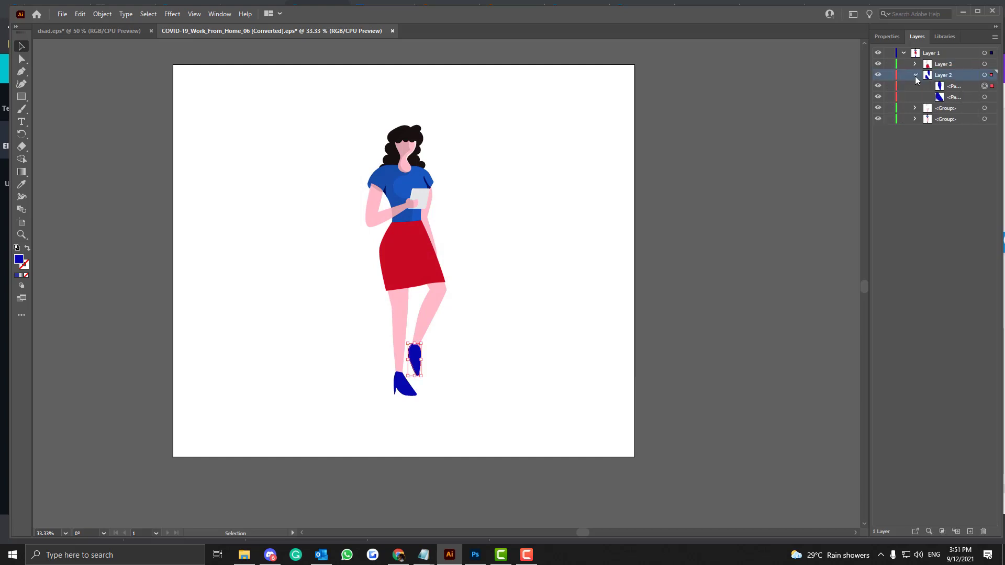
{"action": "left_click", "coordinate": [916, 76]}
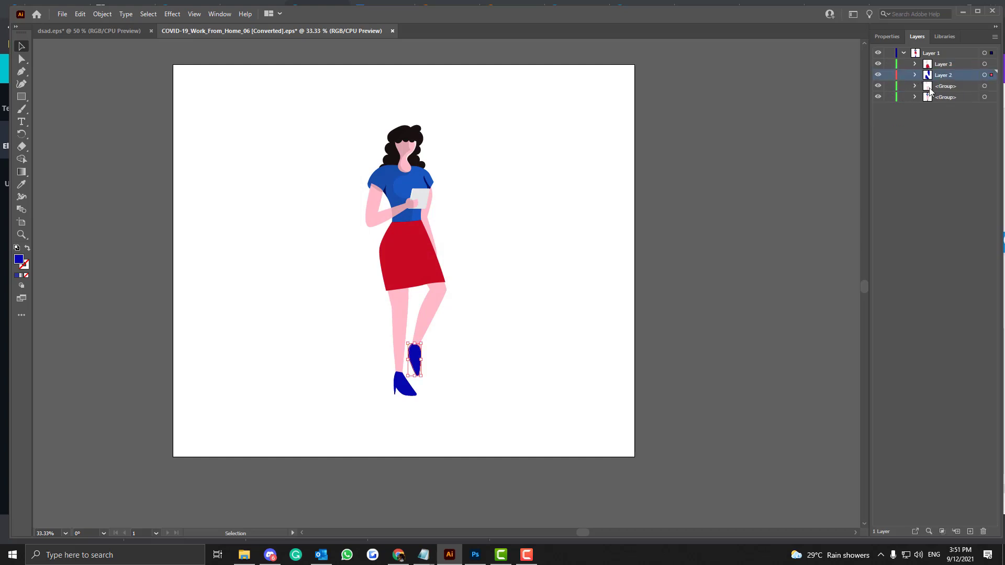
{"action": "left_click_drag", "start_coordinate": [942, 86], "coordinate": [940, 61]}
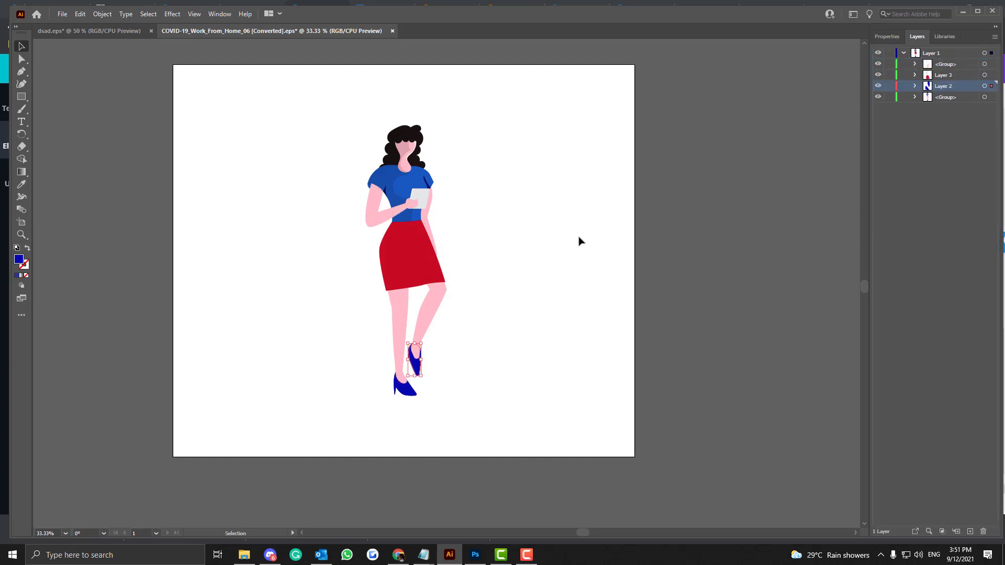
{"action": "left_click", "coordinate": [531, 262]}
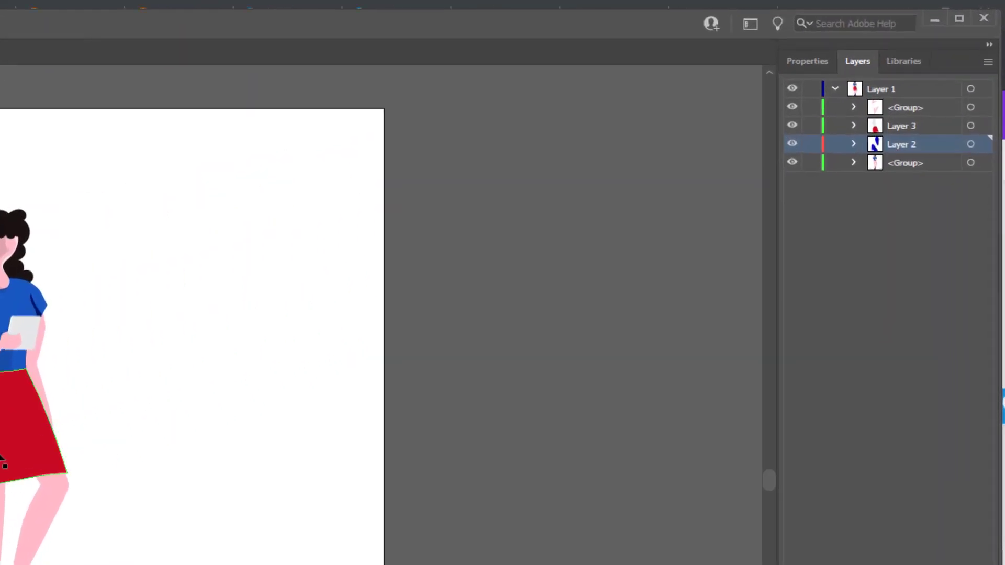
Step: Select and deselect the skirt, then expand the unnamed group below Layer 2 and examine its hair paths
{"action": "left_click", "coordinate": [409, 271]}
{"action": "left_click", "coordinate": [537, 264]}
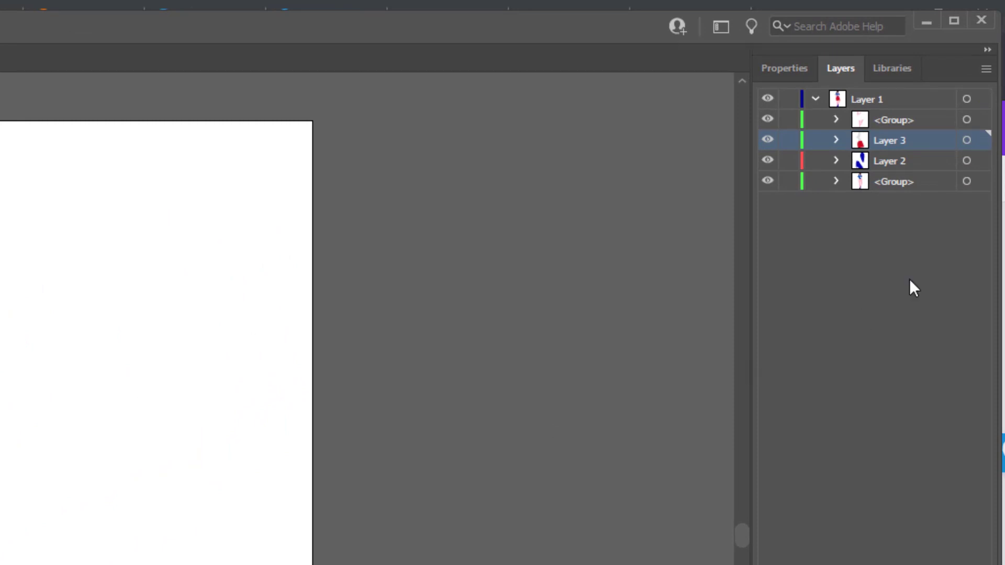
{"action": "left_click", "coordinate": [836, 180]}
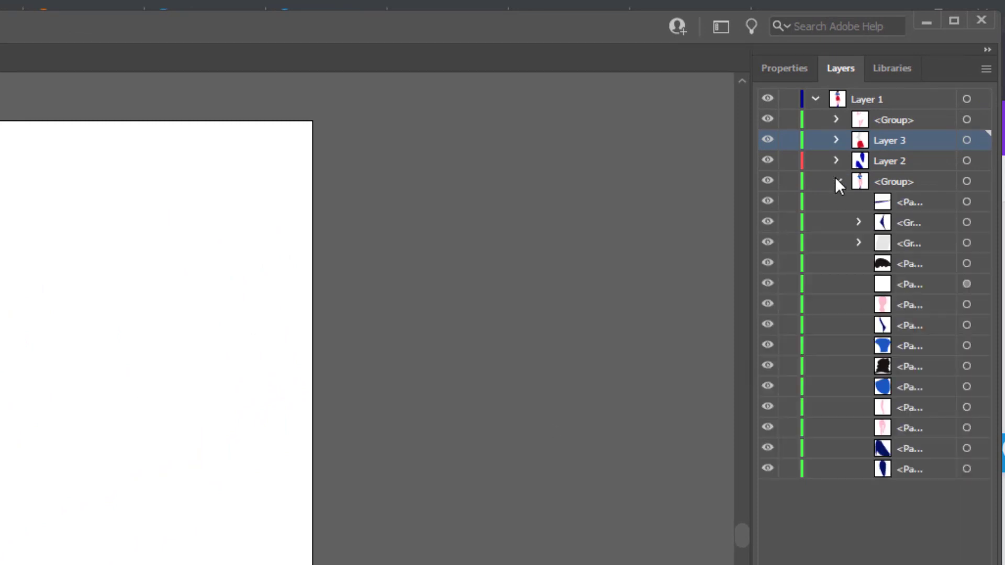
{"action": "left_click", "coordinate": [835, 181]}
{"action": "left_click", "coordinate": [835, 181]}
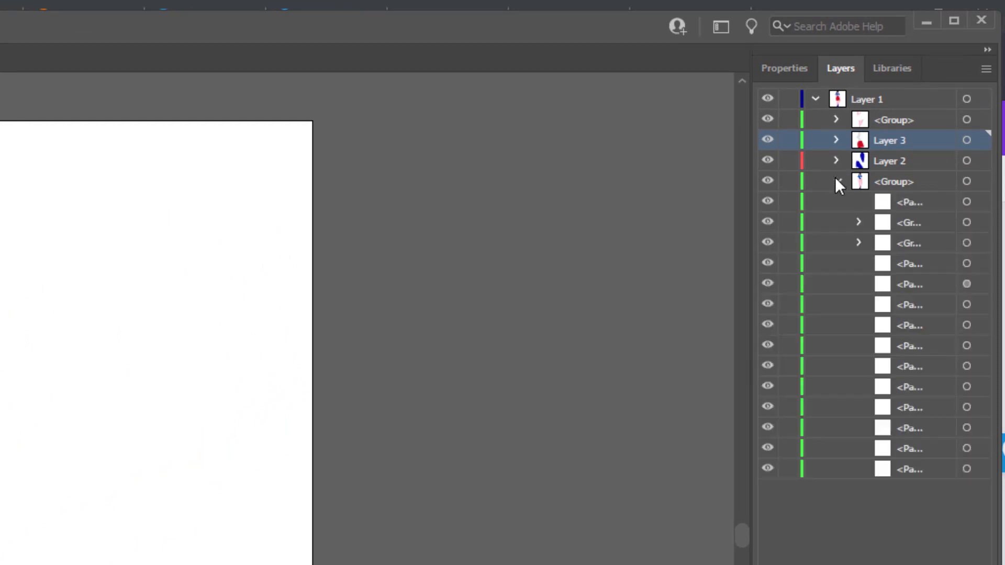
{"action": "left_click", "coordinate": [891, 261]}
{"action": "left_click", "coordinate": [900, 366]}
{"action": "left_click", "coordinate": [889, 269]}
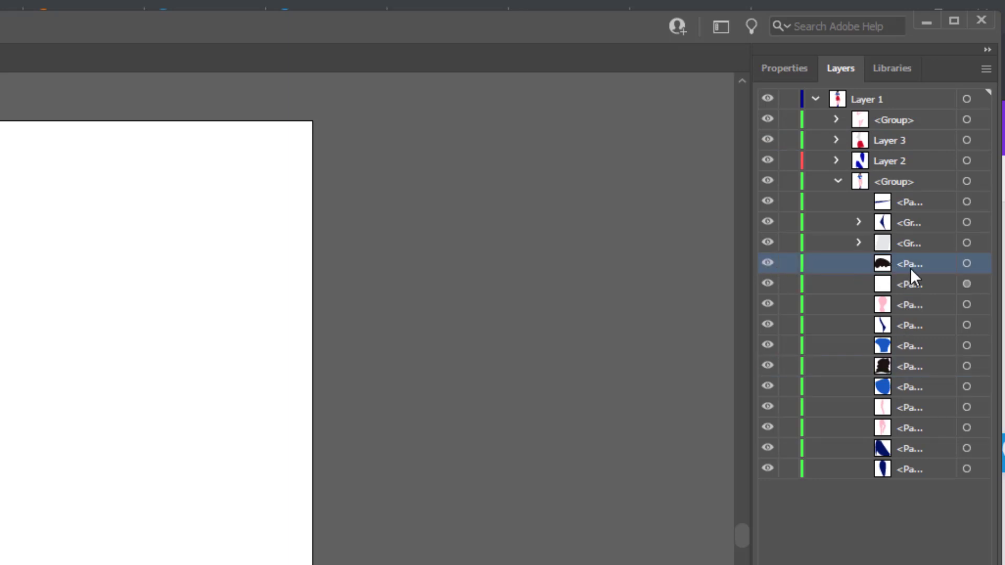
Step: Rename the expanded group below Layer 2 to Body
{"action": "double_click", "coordinate": [894, 181]}
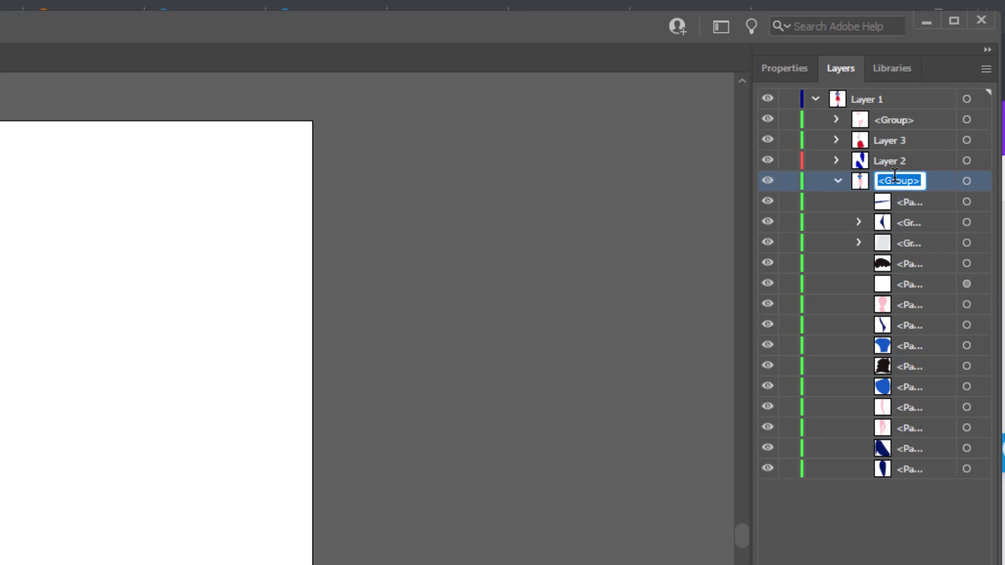
{"action": "type", "text": "Body"}
{"action": "left_click", "coordinate": [884, 489]}
Step: Identify the two blue shirt paths inside Body by toggling their visibility, and leave both hidden
{"action": "left_click", "coordinate": [910, 387]}
{"action": "left_click", "coordinate": [906, 346]}
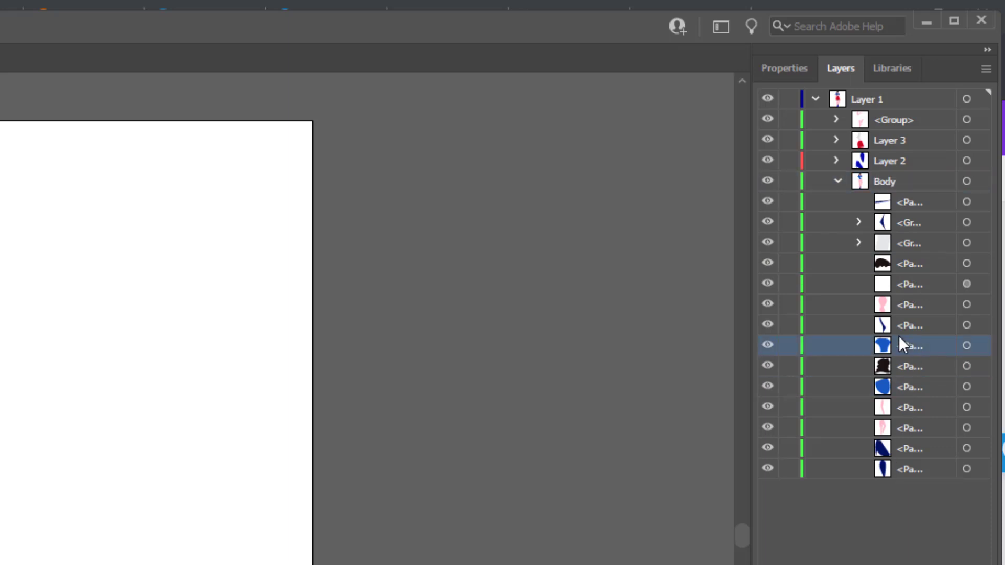
{"action": "left_click", "coordinate": [767, 346]}
{"action": "left_click", "coordinate": [762, 348]}
{"action": "left_click", "coordinate": [763, 347]}
{"action": "left_click", "coordinate": [762, 348]}
{"action": "left_click", "coordinate": [763, 348]}
{"action": "left_click", "coordinate": [763, 348]}
{"action": "left_click", "coordinate": [762, 348]}
{"action": "left_click", "coordinate": [765, 390]}
{"action": "left_click", "coordinate": [1, 341]}
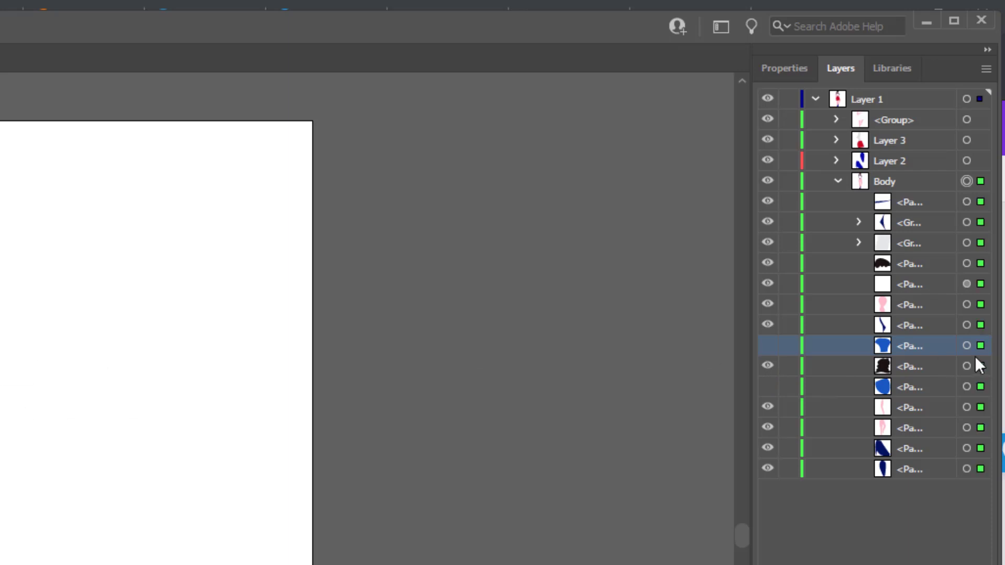
Step: Hide the shirt's dark blue shading in Body: the sleeve path, the dark blue group and the thin path at the waist
{"action": "left_click", "coordinate": [768, 325]}
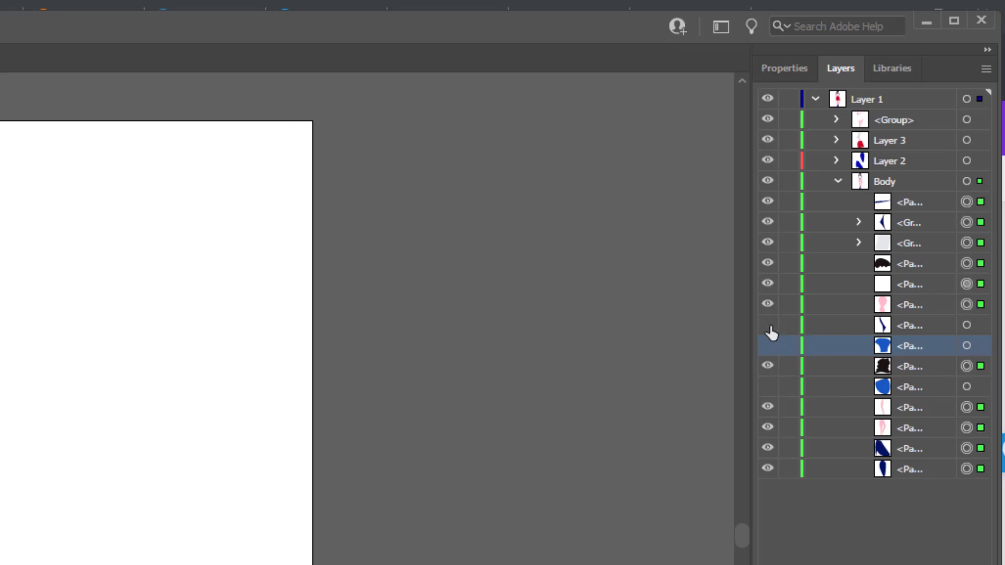
{"action": "left_click", "coordinate": [768, 226]}
{"action": "left_click", "coordinate": [768, 227]}
{"action": "left_click", "coordinate": [768, 226]}
{"action": "left_click", "coordinate": [768, 226]}
{"action": "left_click", "coordinate": [768, 226]}
{"action": "left_click", "coordinate": [768, 202]}
Step: Create a new top-level layer and move the three hidden shading items and the upper blue shirt path from Body into it
{"action": "left_click", "coordinate": [884, 204]}
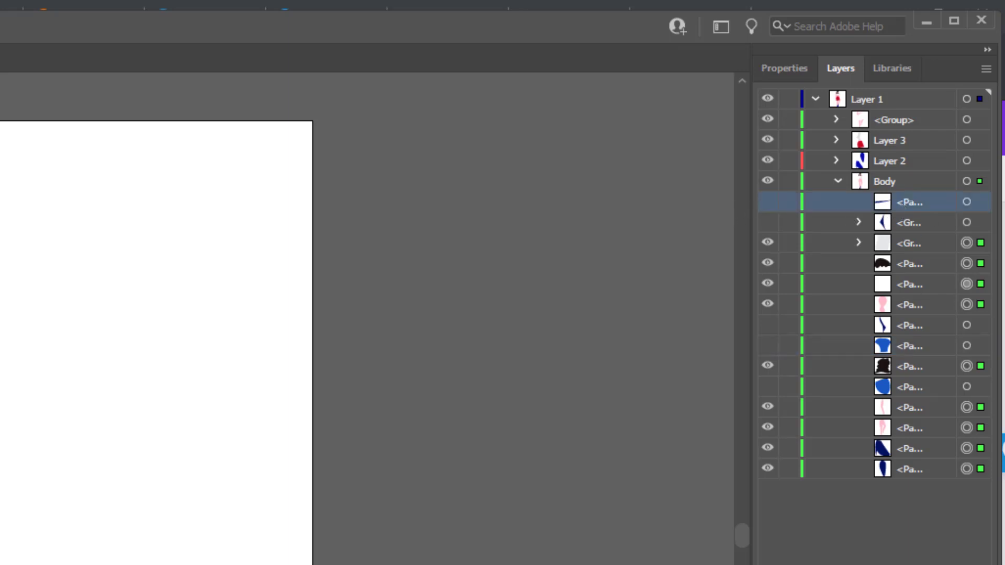
{"action": "key", "text": "ctrl+l"}
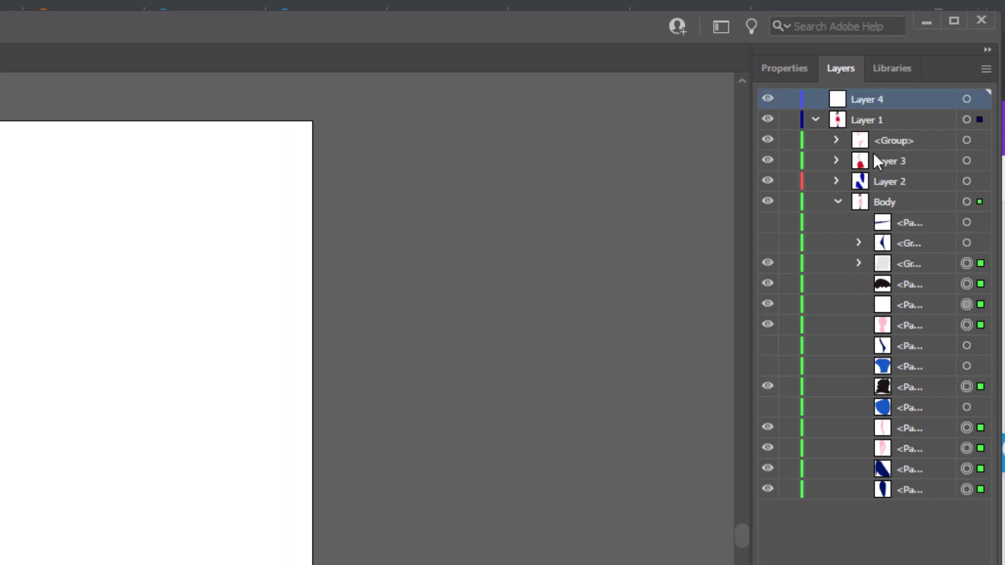
{"action": "left_click", "coordinate": [907, 242]}
{"action": "left_click", "coordinate": [909, 222], "text": "shift"}
{"action": "left_click", "coordinate": [906, 346], "text": "shift"}
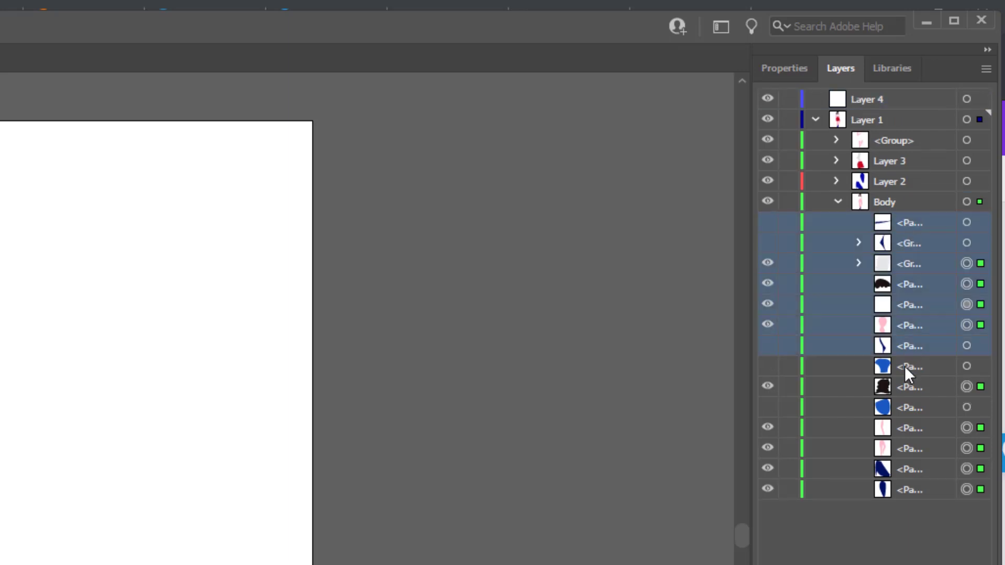
{"action": "left_click", "coordinate": [905, 366]}
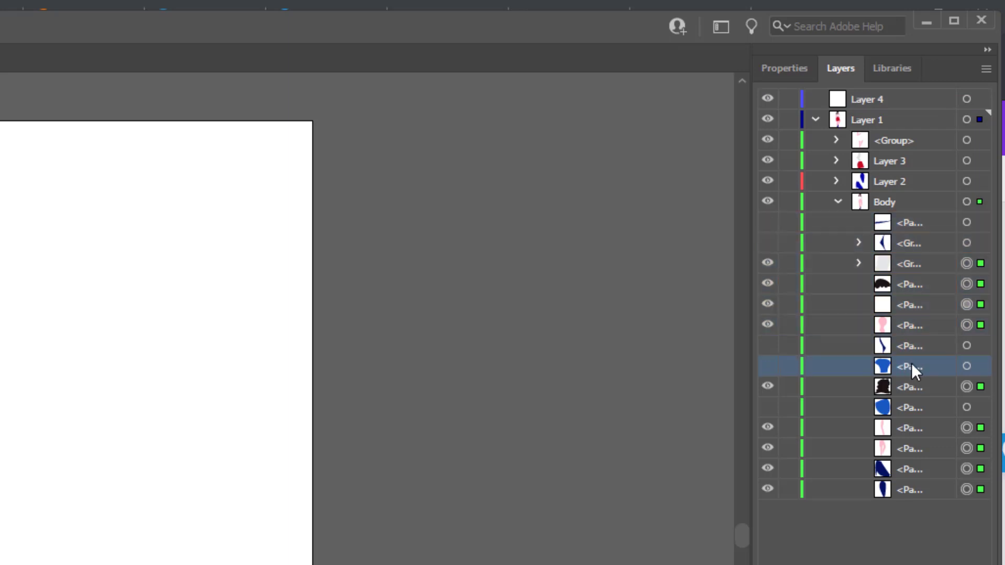
{"action": "left_click", "coordinate": [912, 346], "text": "shift"}
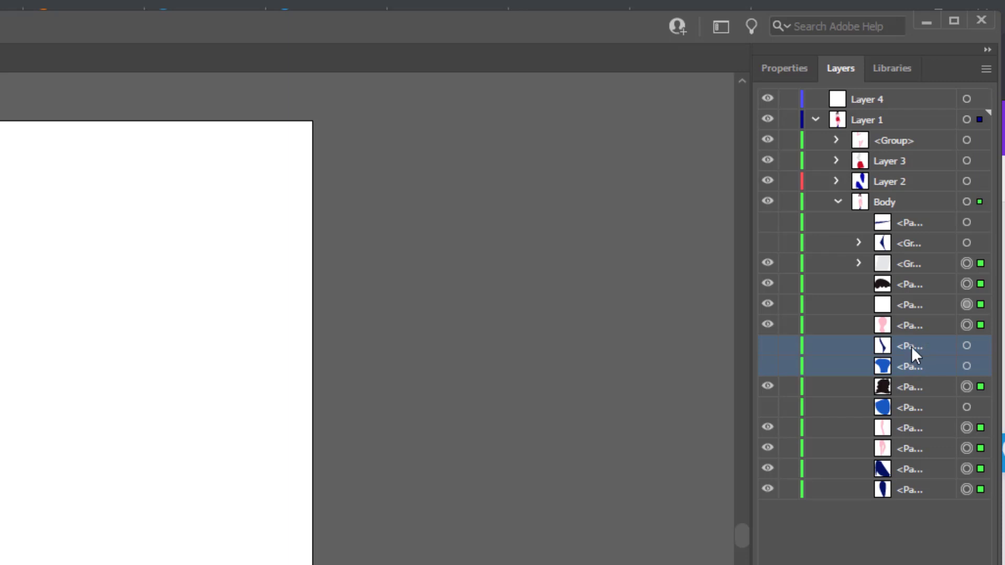
{"action": "left_click", "coordinate": [914, 241], "text": "ctrl"}
{"action": "left_click", "coordinate": [910, 222], "text": "ctrl"}
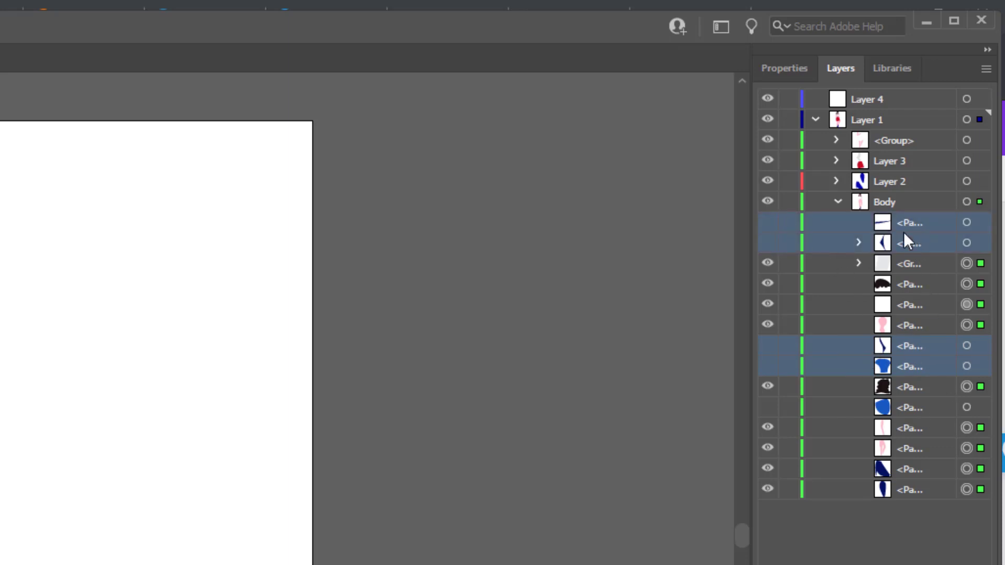
{"action": "left_click_drag", "start_coordinate": [901, 230], "coordinate": [862, 100]}
Step: Rename the new layer holding the shirt parts to TShirt
{"action": "double_click", "coordinate": [865, 99]}
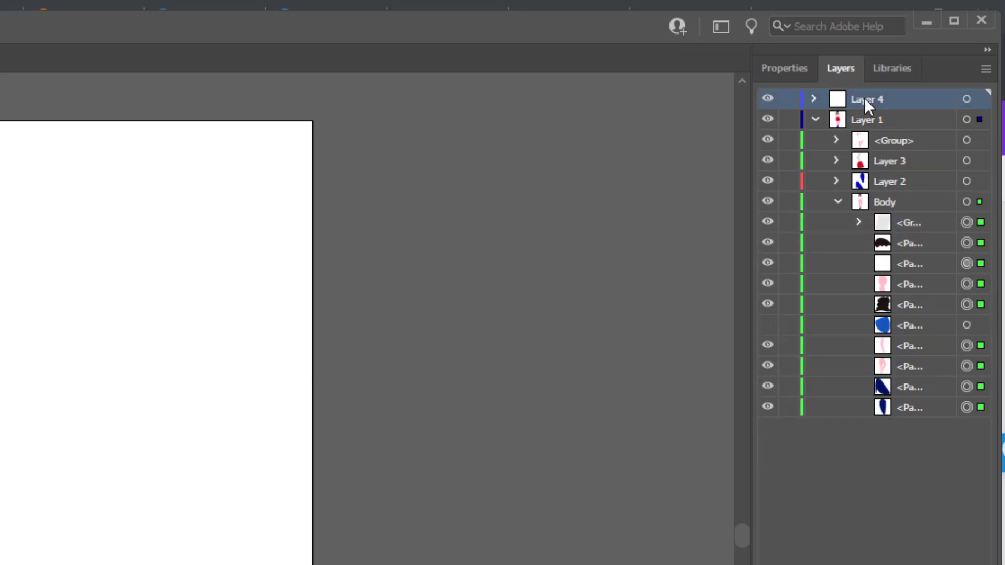
{"action": "type", "text": "T-shirt"}
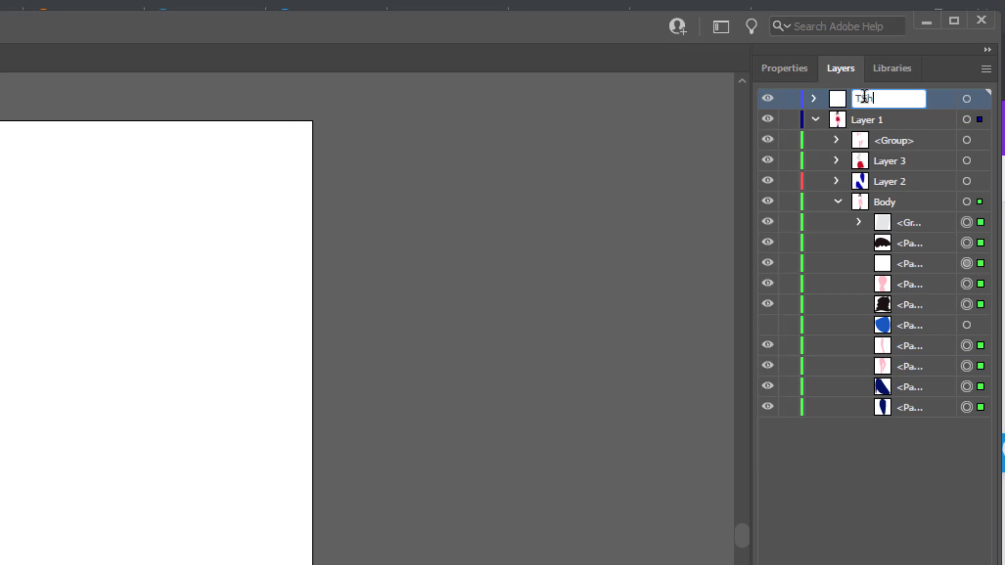
{"action": "left_click", "coordinate": [874, 121]}
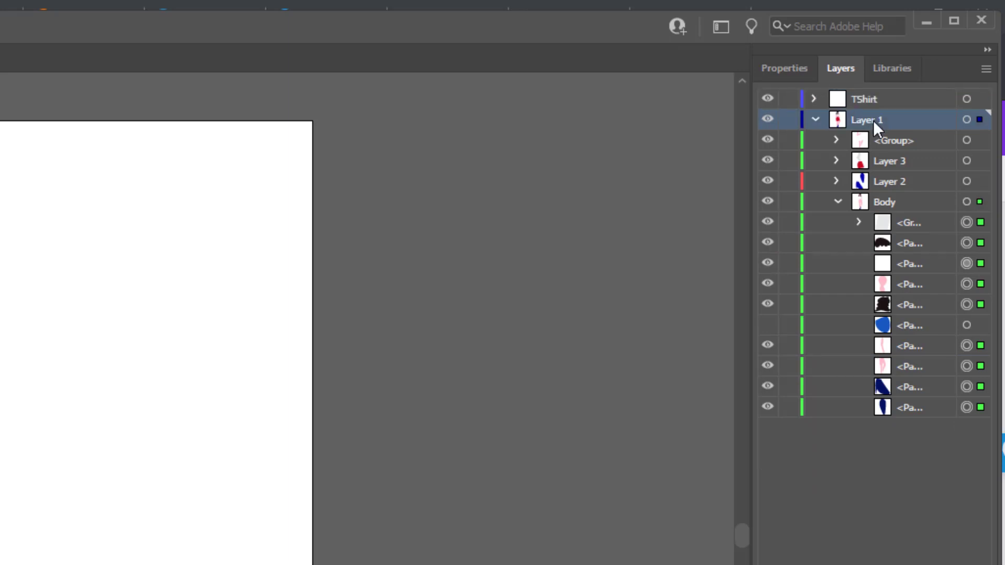
Step: Make all four items inside the TShirt layer visible, and clear the artwork selection
{"action": "left_click", "coordinate": [814, 119]}
{"action": "left_click", "coordinate": [814, 99]}
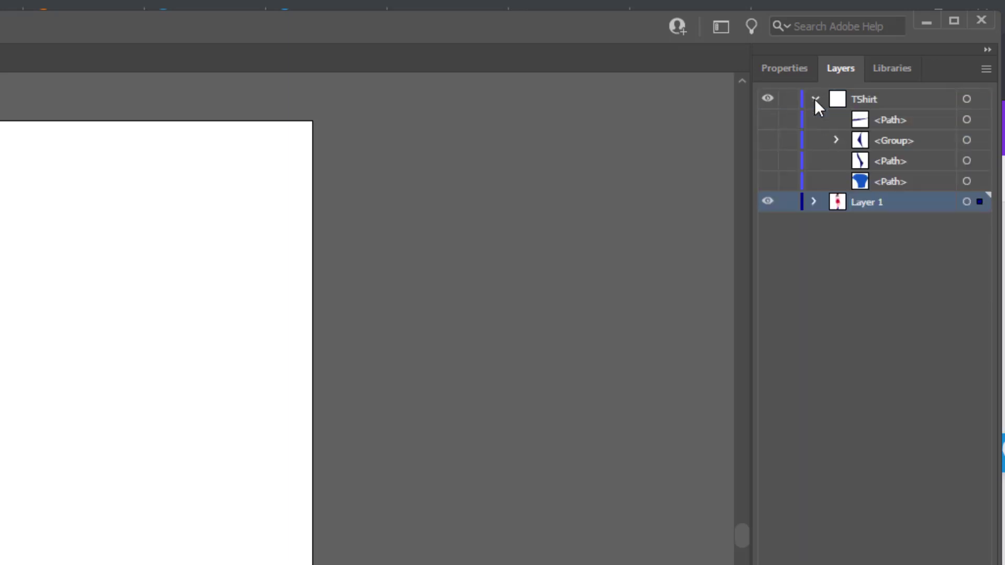
{"action": "left_click_drag", "start_coordinate": [770, 122], "coordinate": [767, 182]}
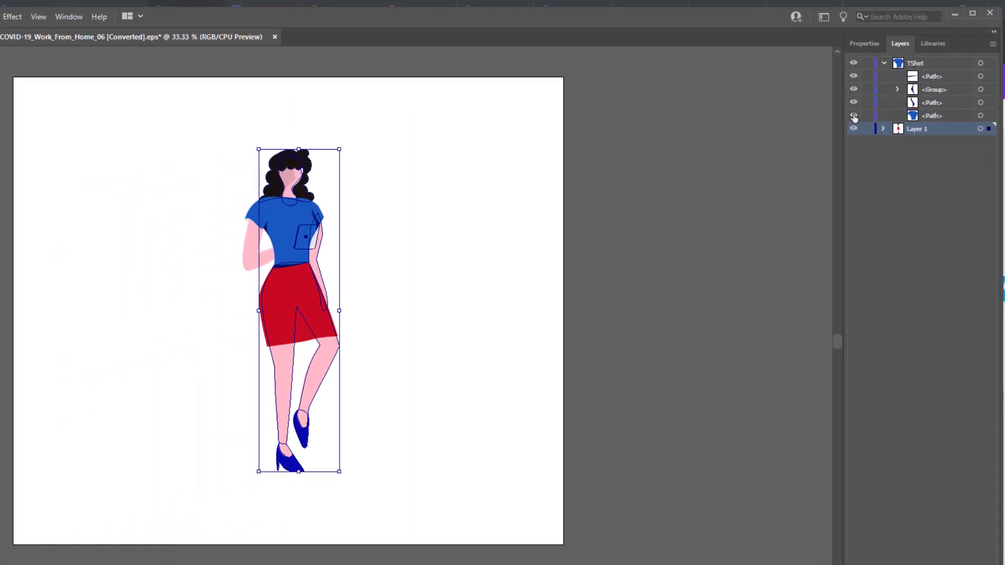
{"action": "left_click", "coordinate": [884, 63]}
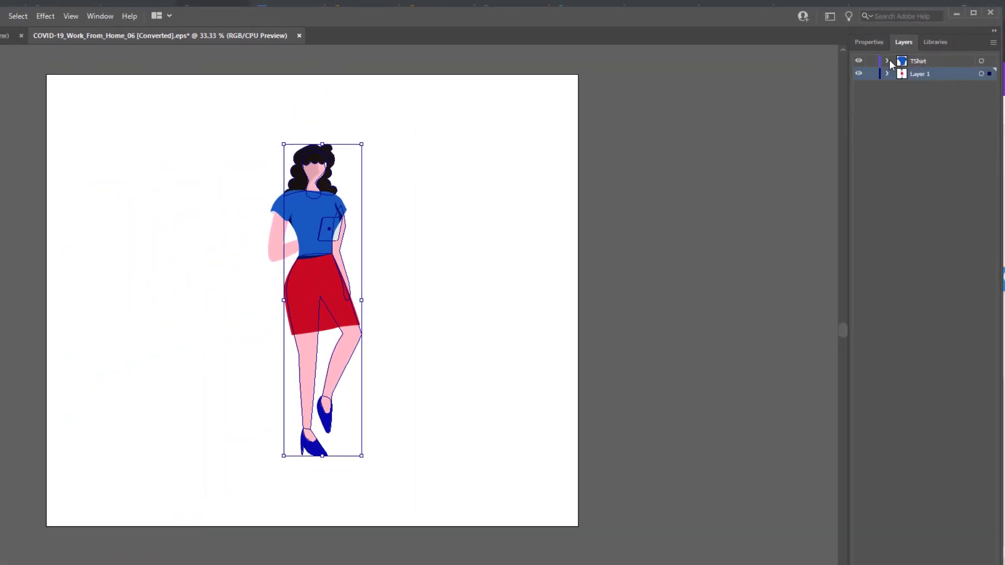
{"action": "left_click", "coordinate": [442, 318]}
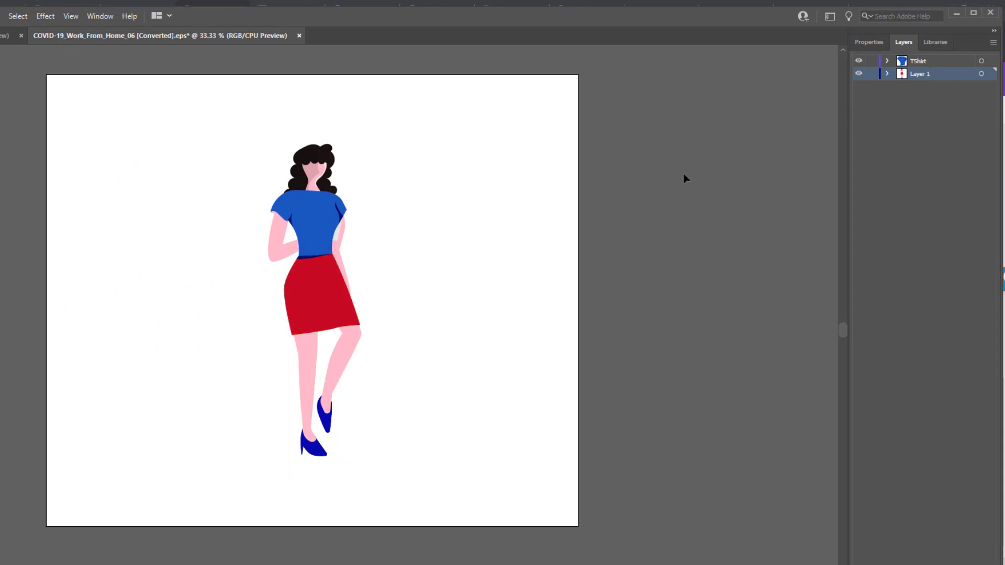
Step: Move the TShirt layer into Layer 1, directly beneath the pink arm group, so the raised hand sits in front of the shirt
{"action": "left_click", "coordinate": [885, 75]}
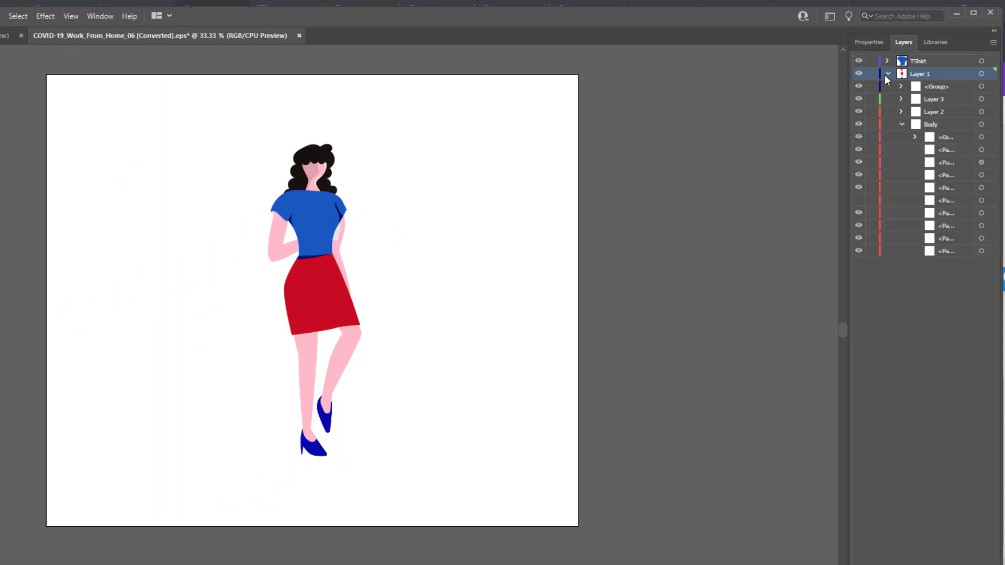
{"action": "left_click", "coordinate": [917, 62]}
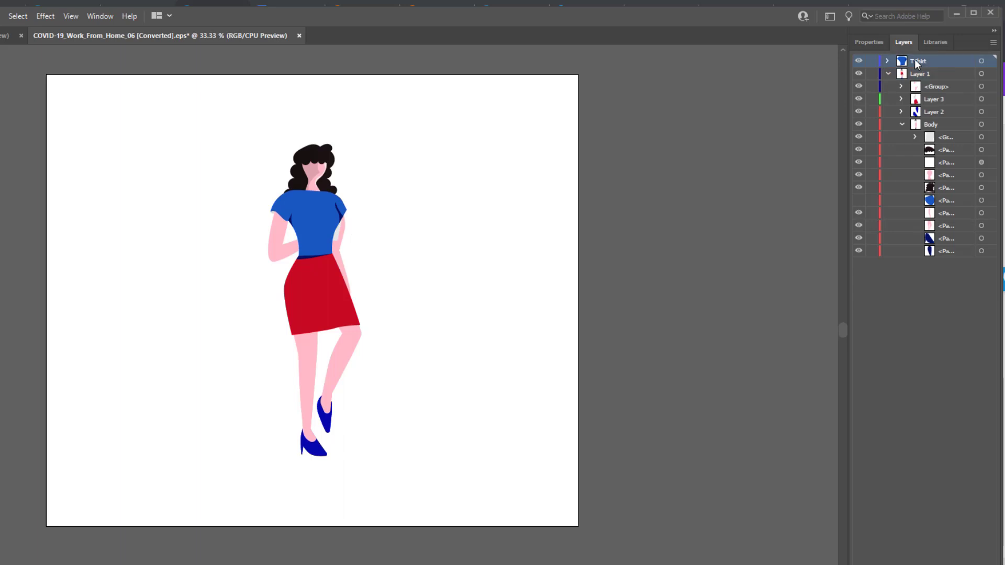
{"action": "left_click", "coordinate": [901, 125]}
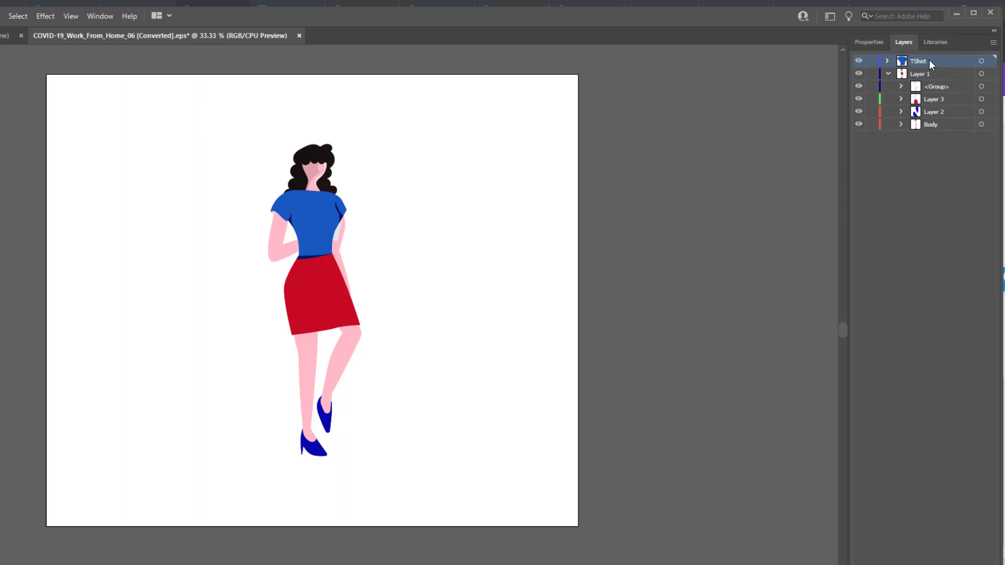
{"action": "left_click_drag", "start_coordinate": [922, 62], "coordinate": [930, 93]}
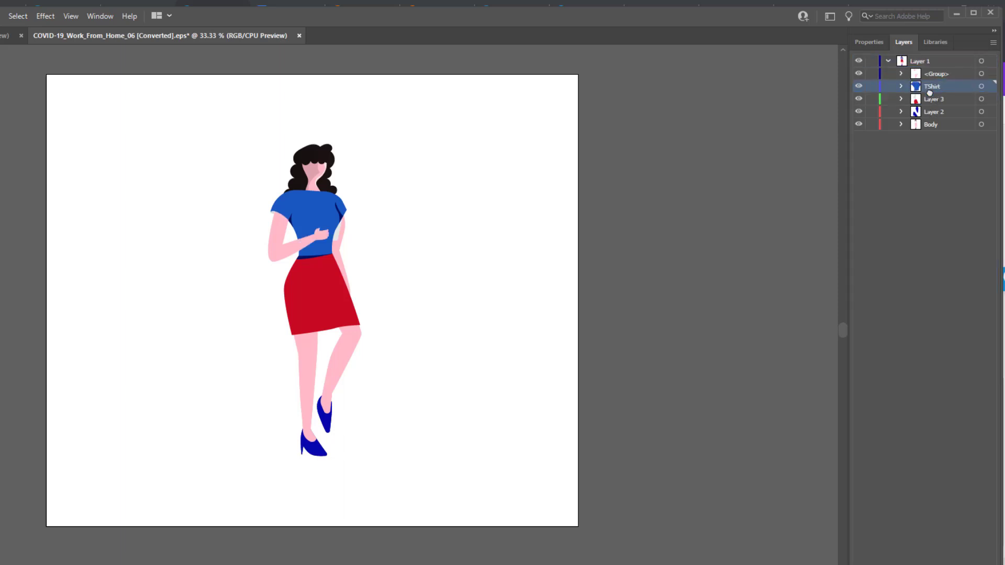
{"action": "left_click", "coordinate": [340, 231]}
{"action": "left_click", "coordinate": [435, 231]}
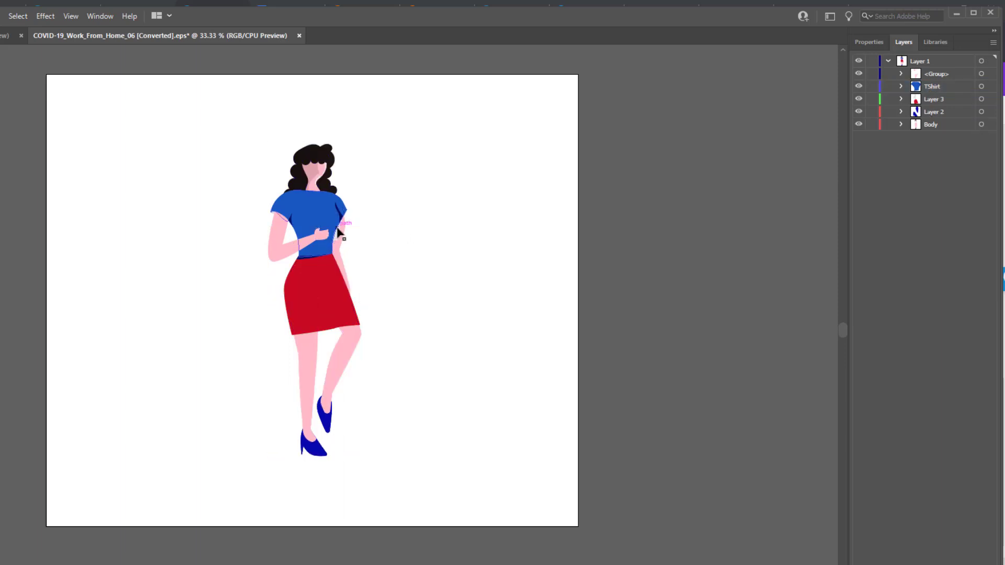
{"action": "left_click", "coordinate": [340, 231]}
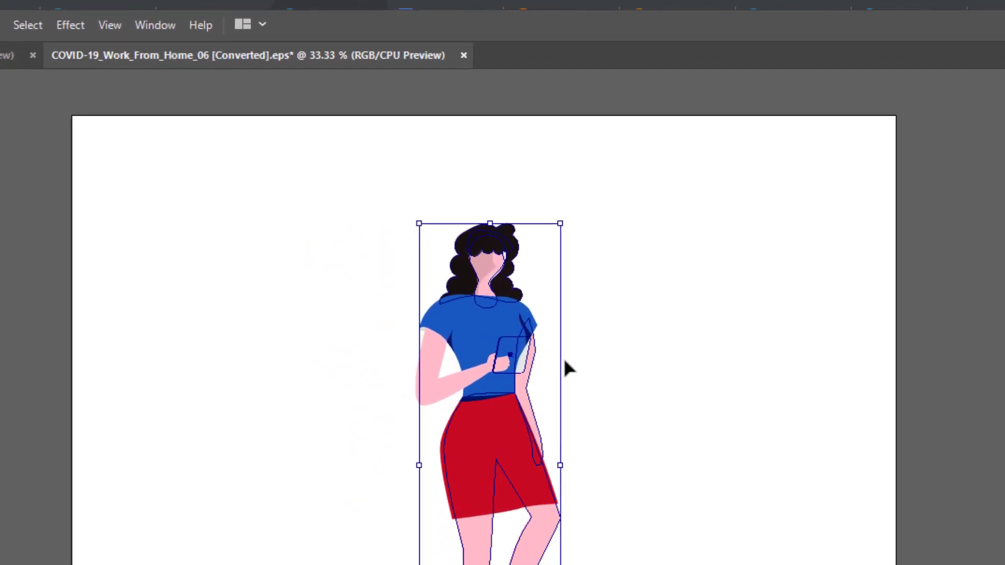
{"action": "left_click", "coordinate": [745, 386]}
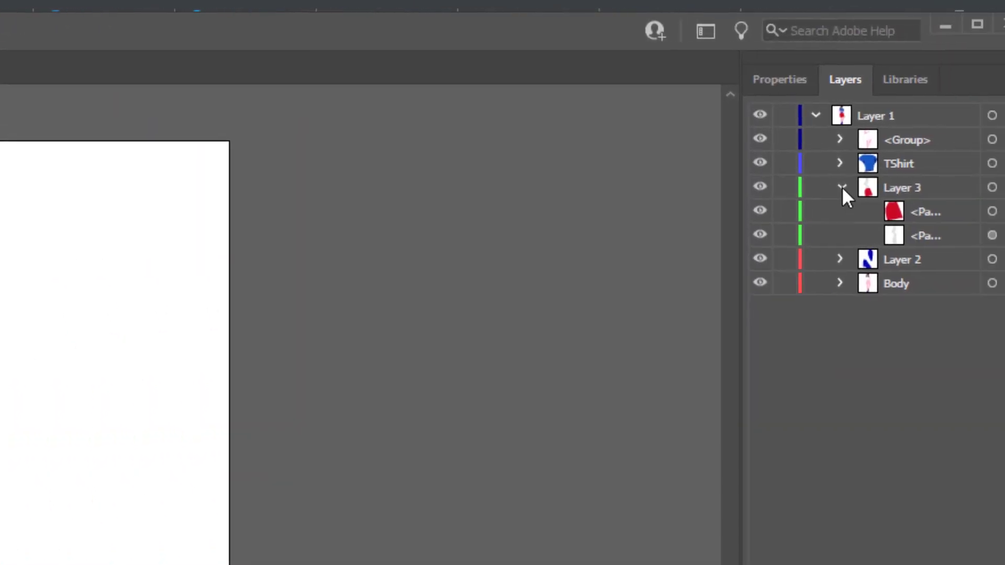
{"action": "left_click", "coordinate": [840, 187]}
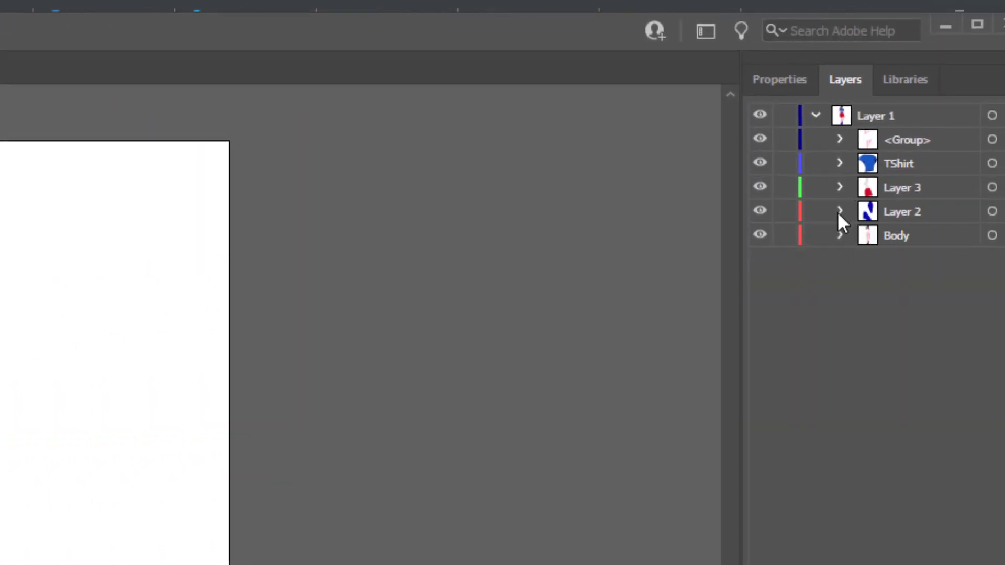
{"action": "left_click", "coordinate": [839, 212]}
{"action": "left_click", "coordinate": [839, 212]}
Step: Rename the pink arm group in Layer 1 to Skin
{"action": "left_click", "coordinate": [840, 139]}
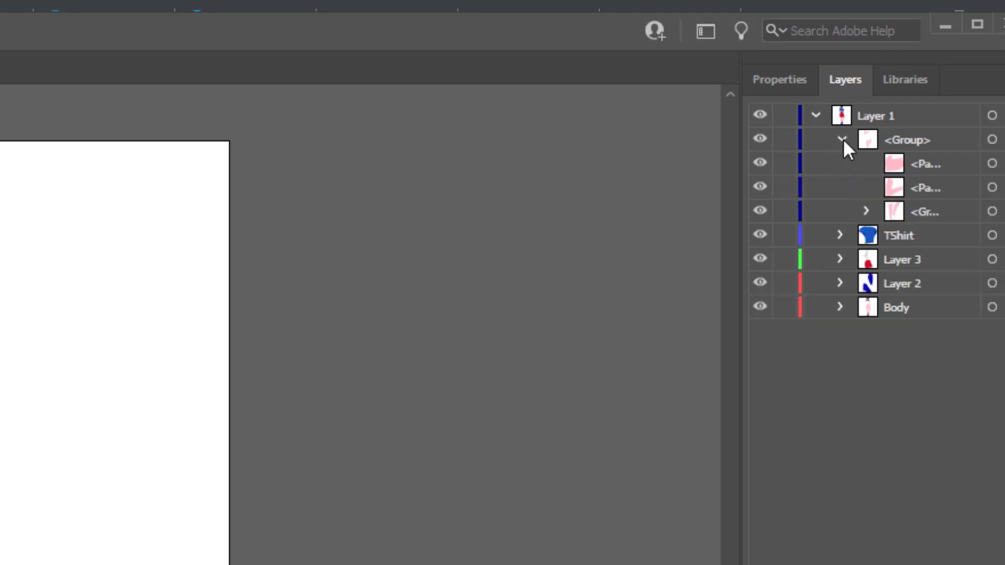
{"action": "left_click", "coordinate": [840, 139]}
{"action": "left_click", "coordinate": [896, 136]}
{"action": "double_click", "coordinate": [897, 138]}
{"action": "type", "text": "Skin"}
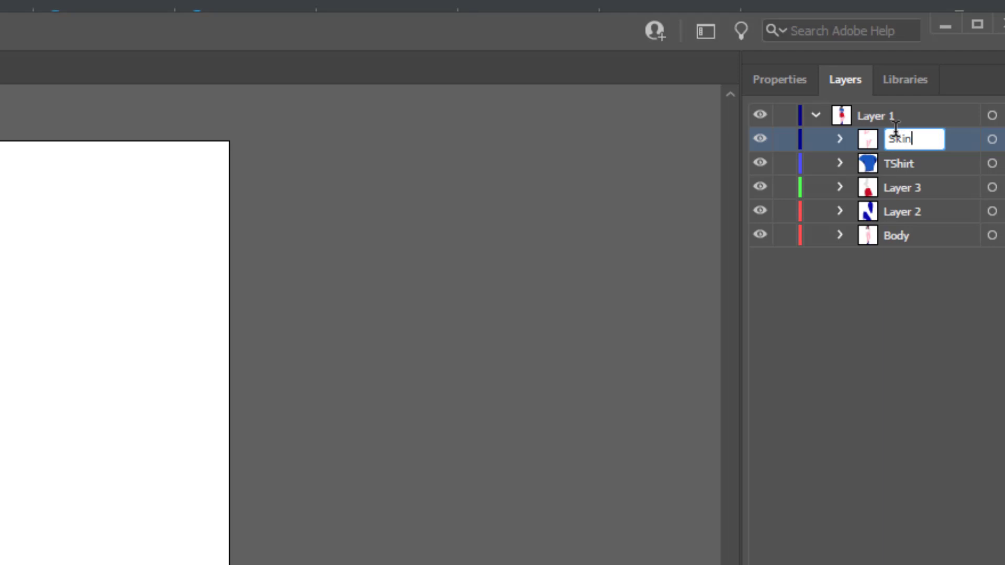
{"action": "left_click", "coordinate": [893, 236]}
Step: Move the leftover blue shirt path from Body into the TShirt layer
{"action": "left_click", "coordinate": [840, 235]}
{"action": "left_click", "coordinate": [894, 353]}
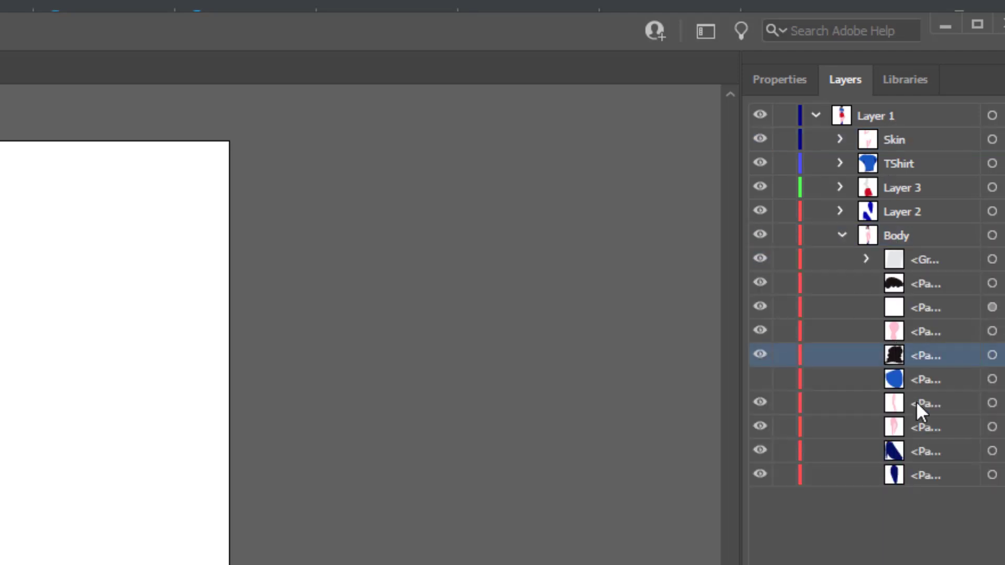
{"action": "left_click", "coordinate": [917, 403]}
{"action": "left_click", "coordinate": [918, 452]}
{"action": "left_click", "coordinate": [921, 427]}
{"action": "left_click", "coordinate": [925, 402]}
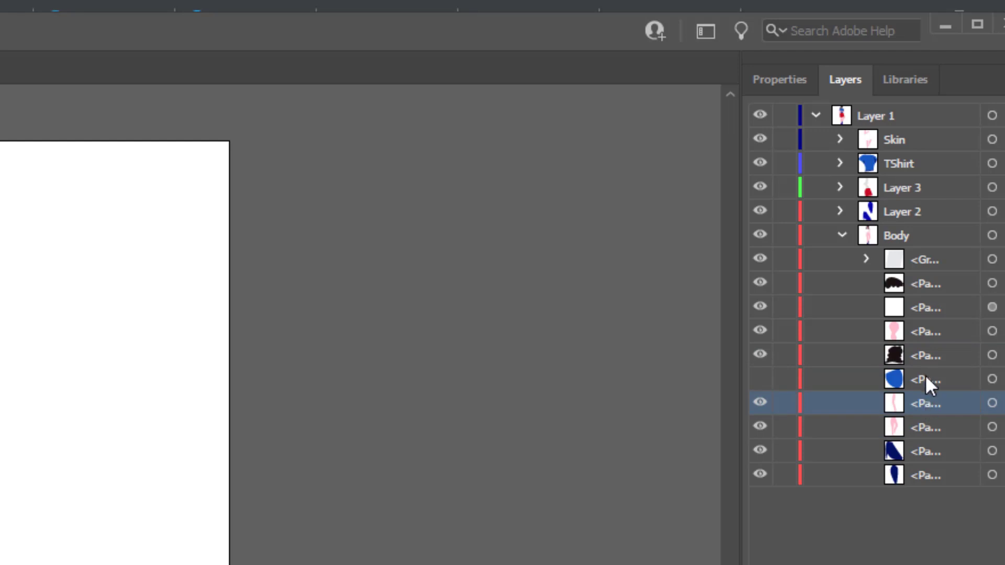
{"action": "left_click", "coordinate": [925, 375]}
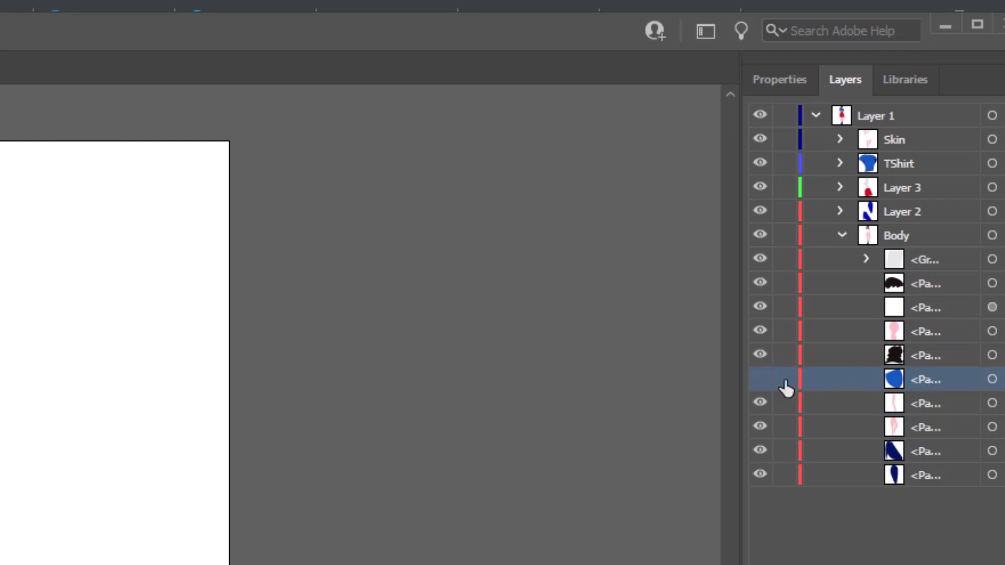
{"action": "left_click", "coordinate": [763, 379]}
{"action": "left_click", "coordinate": [763, 380]}
{"action": "left_click_drag", "start_coordinate": [928, 373], "coordinate": [913, 164]}
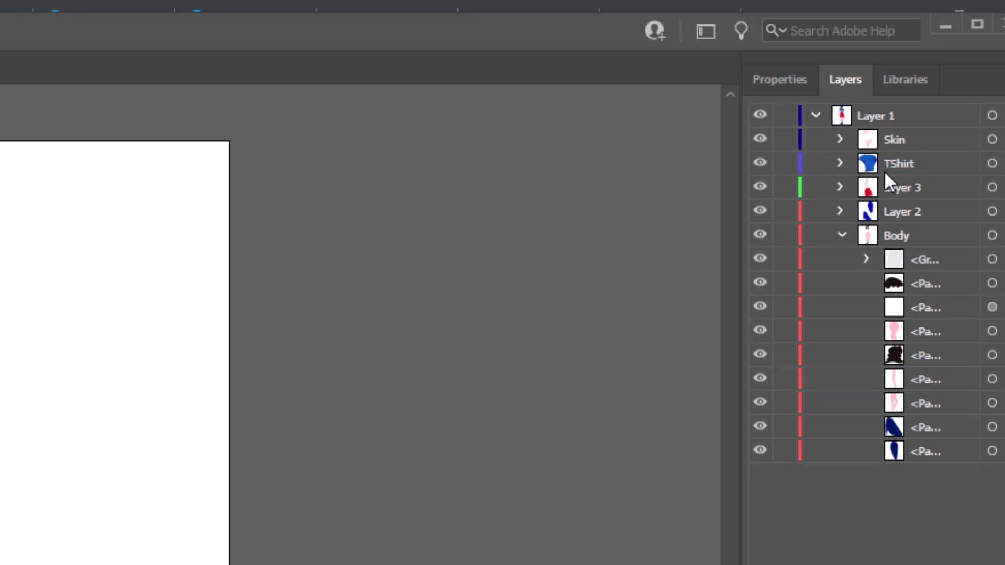
{"action": "left_click", "coordinate": [840, 163]}
{"action": "left_click", "coordinate": [840, 162]}
Step: Toggle the visibility of the light grey group and the white path in Body to identify what each one shows
{"action": "left_click", "coordinate": [920, 405]}
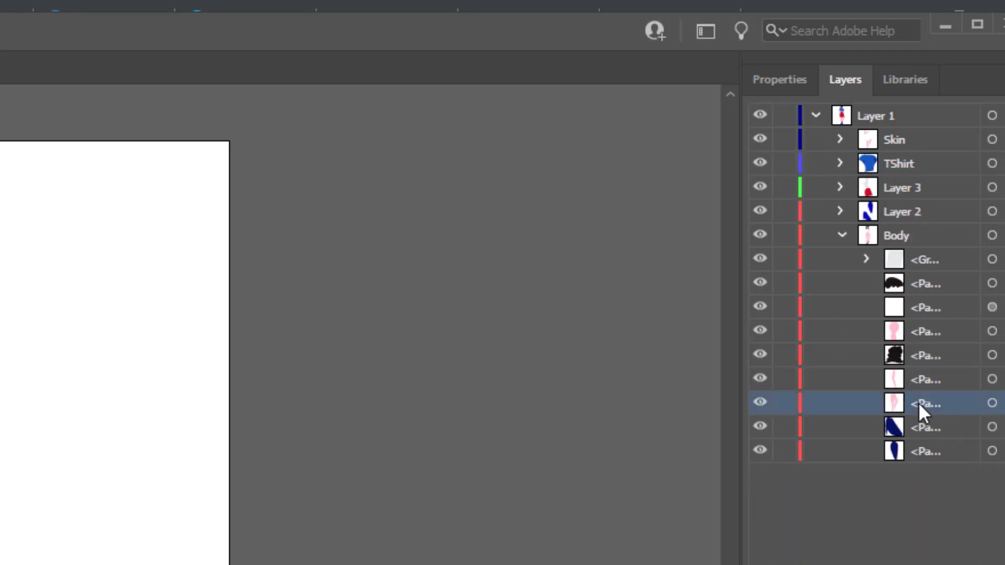
{"action": "left_click", "coordinate": [760, 260]}
{"action": "left_click", "coordinate": [761, 260]}
{"action": "left_click", "coordinate": [760, 261]}
{"action": "left_click", "coordinate": [761, 260]}
{"action": "left_click", "coordinate": [761, 308]}
{"action": "left_click", "coordinate": [761, 308]}
{"action": "left_click", "coordinate": [761, 308]}
{"action": "left_click", "coordinate": [760, 308]}
{"action": "left_click", "coordinate": [760, 261]}
{"action": "left_click", "coordinate": [761, 261]}
{"action": "left_click", "coordinate": [946, 258]}
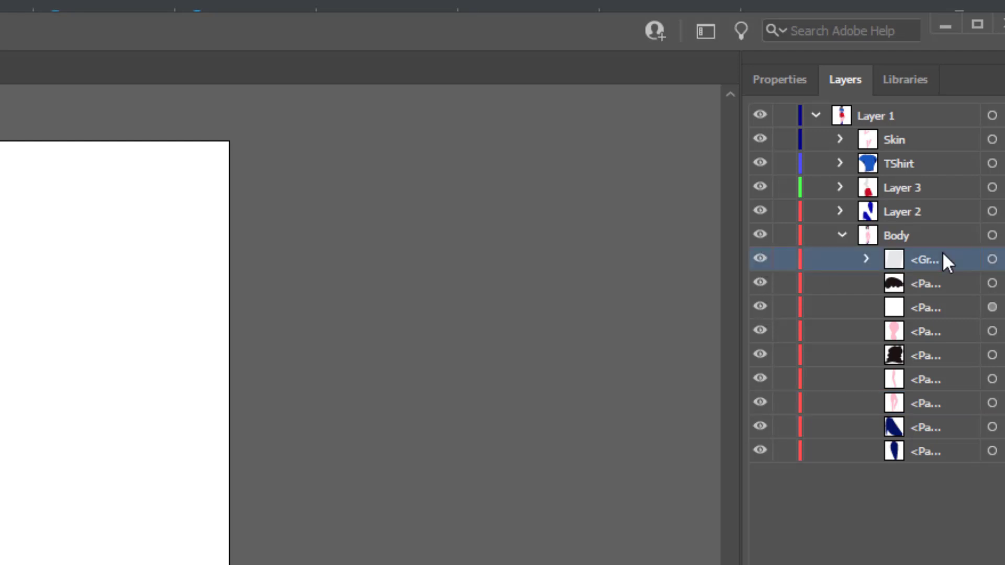
Step: Move the light grey group out of Body to between Skin and TShirt in Layer 1, and rename it Tablet
{"action": "left_click", "coordinate": [866, 260]}
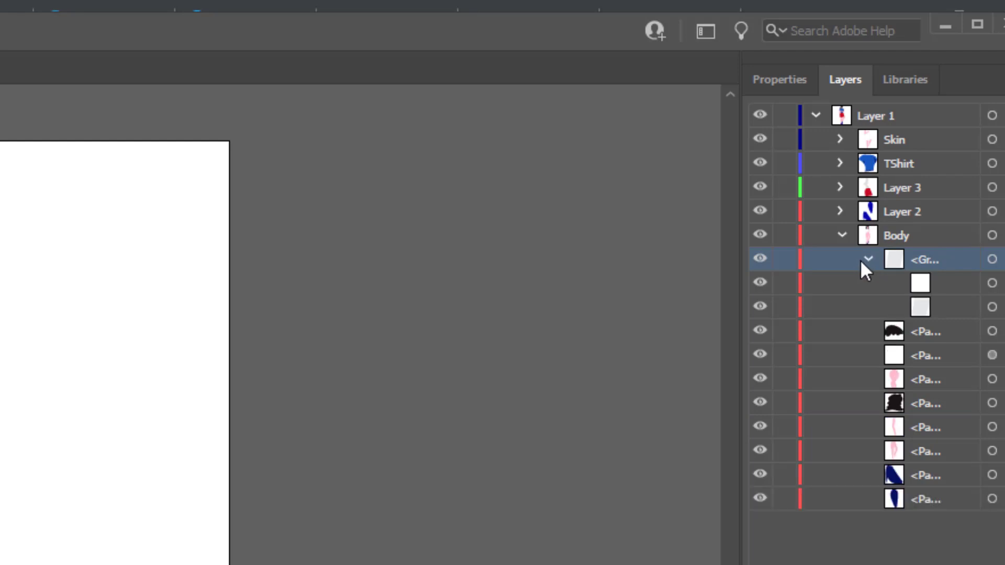
{"action": "left_click", "coordinate": [903, 256]}
{"action": "left_click", "coordinate": [870, 258]}
{"action": "left_click_drag", "start_coordinate": [918, 261], "coordinate": [880, 157]}
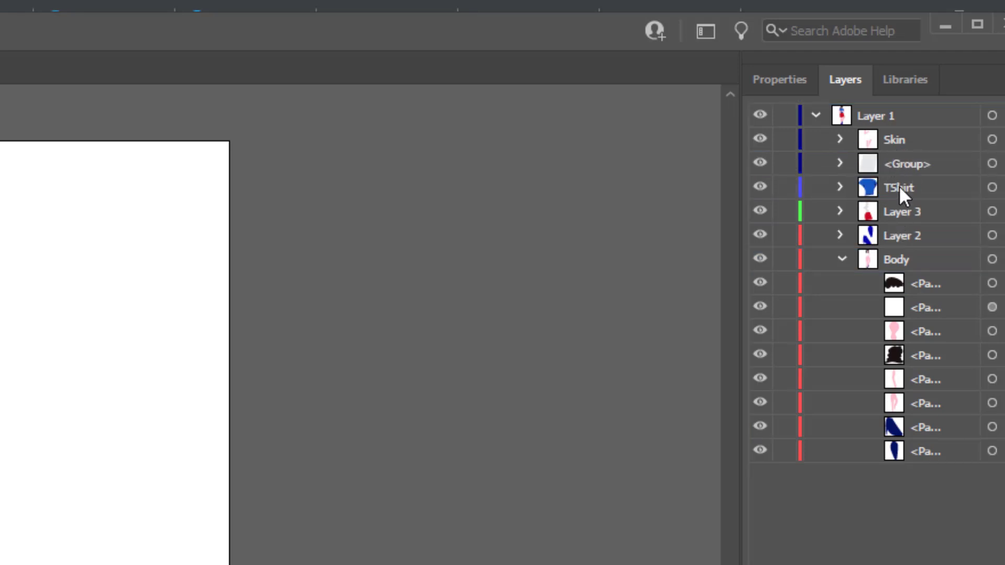
{"action": "double_click", "coordinate": [897, 162]}
{"action": "type", "text": "Tablet"}
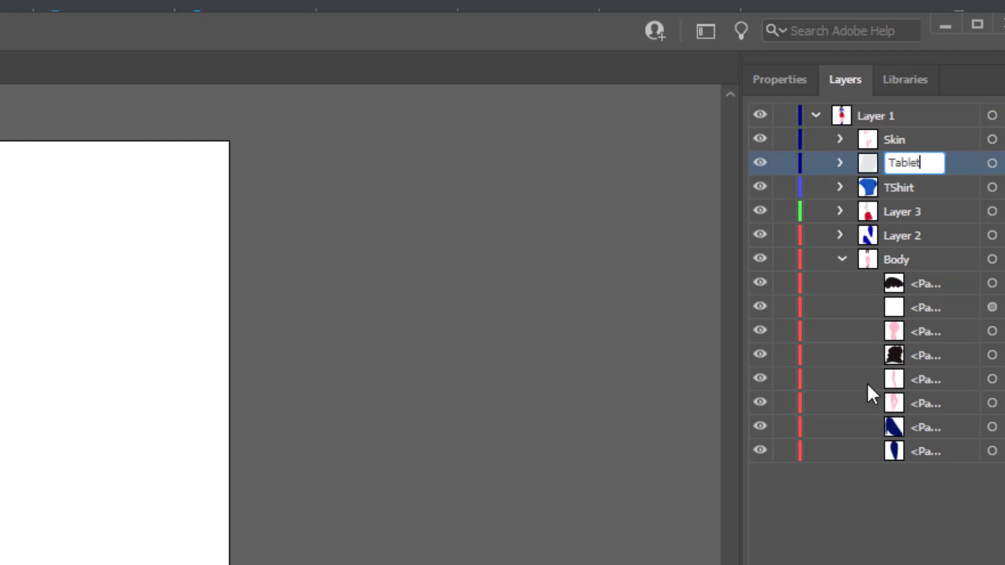
{"action": "key", "text": "Return"}
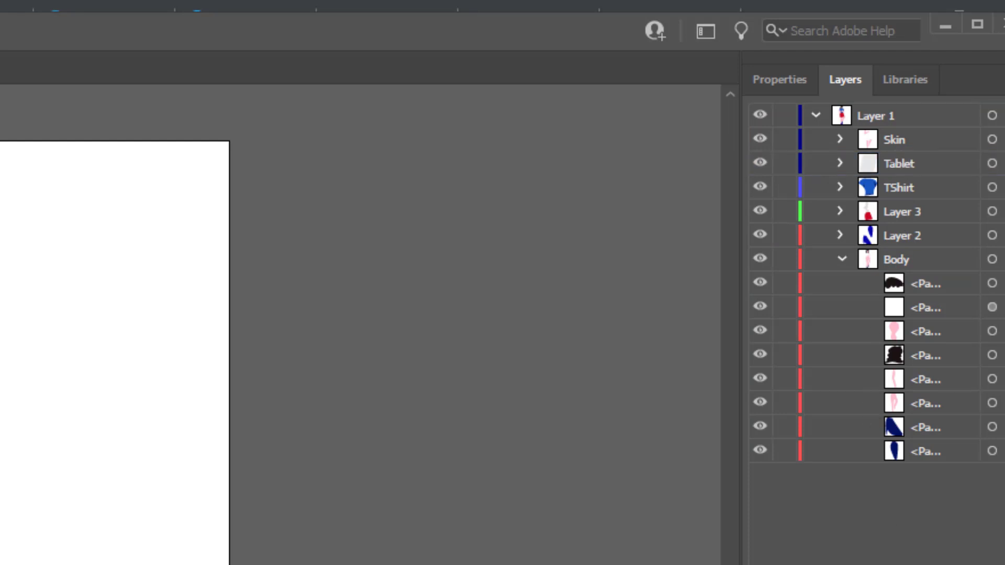
Step: Try recoloring the Tablet group with a bright blue fill
{"action": "left_click", "coordinate": [884, 163]}
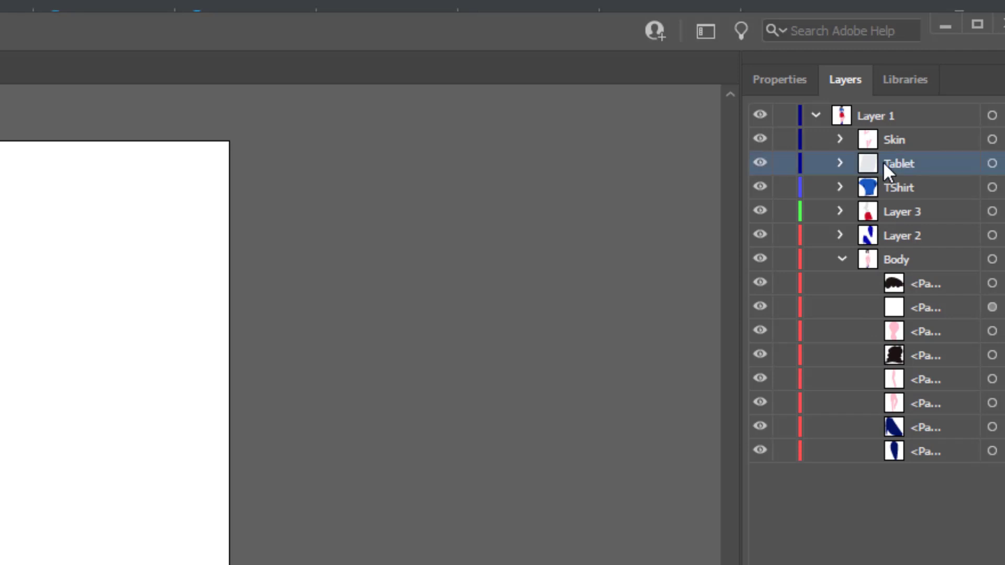
{"action": "left_click", "coordinate": [819, 167]}
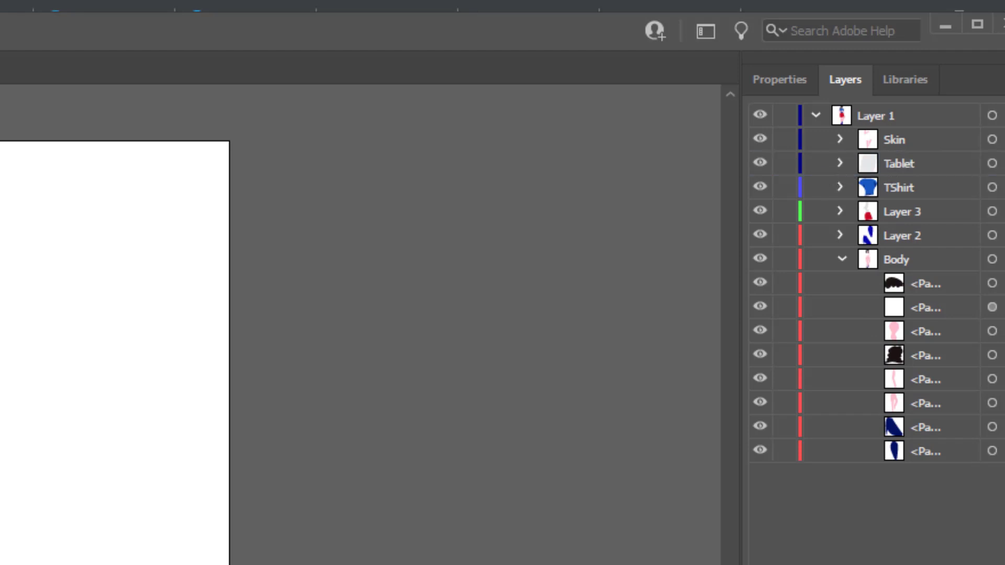
{"action": "left_click", "coordinate": [992, 164]}
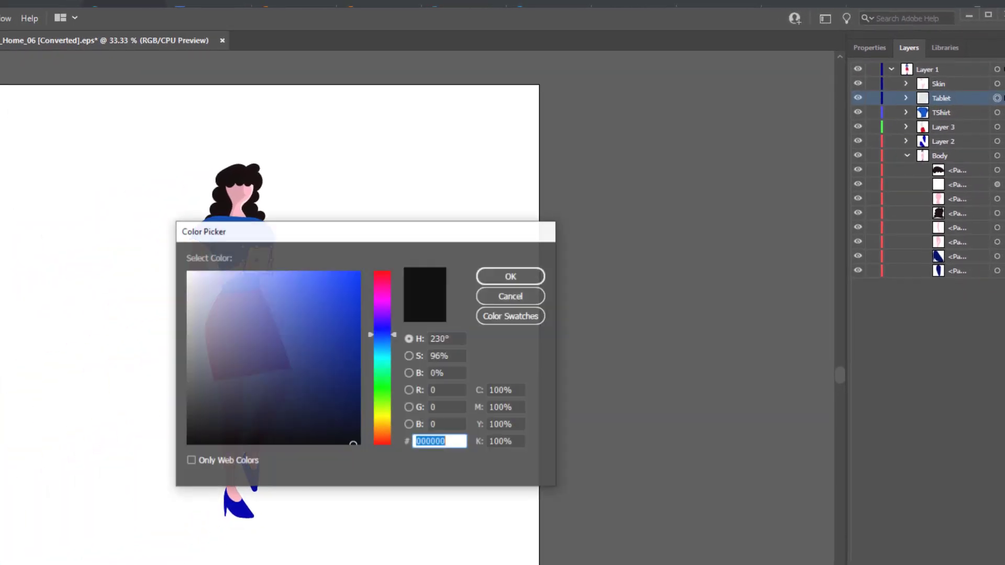
{"action": "left_click", "coordinate": [325, 297]}
{"action": "left_click", "coordinate": [512, 282]}
{"action": "left_click", "coordinate": [417, 370]}
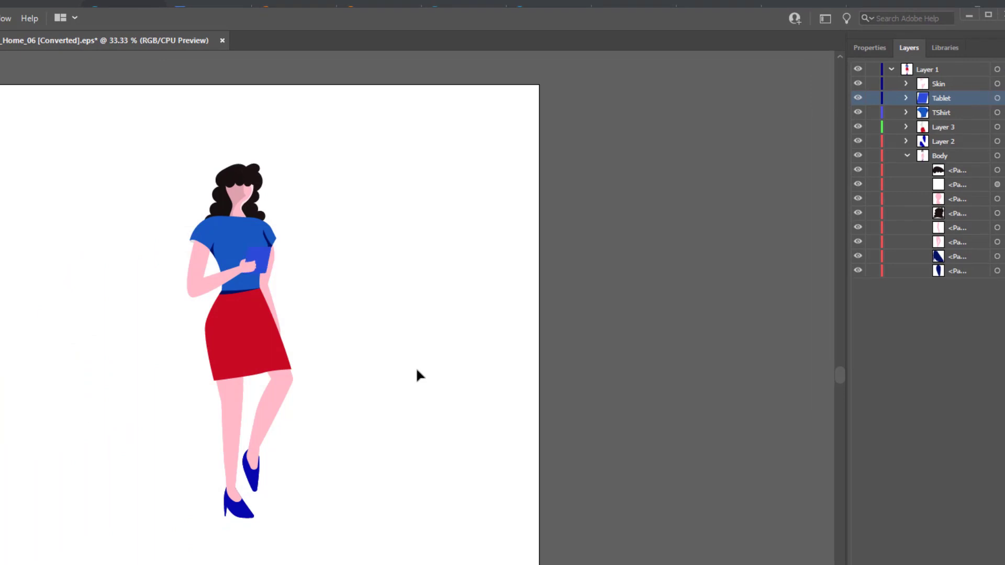
Step: Undo the blue recolor of the Tablet group and clear the artwork selection
{"action": "key", "text": "ctrl+z"}
{"action": "key", "text": "ctrl+z"}
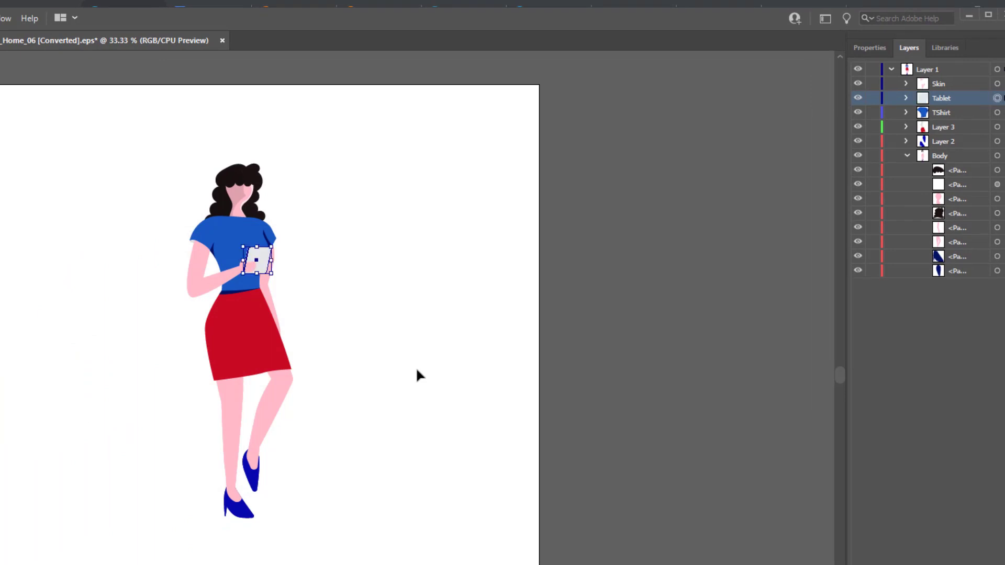
{"action": "left_click", "coordinate": [416, 371]}
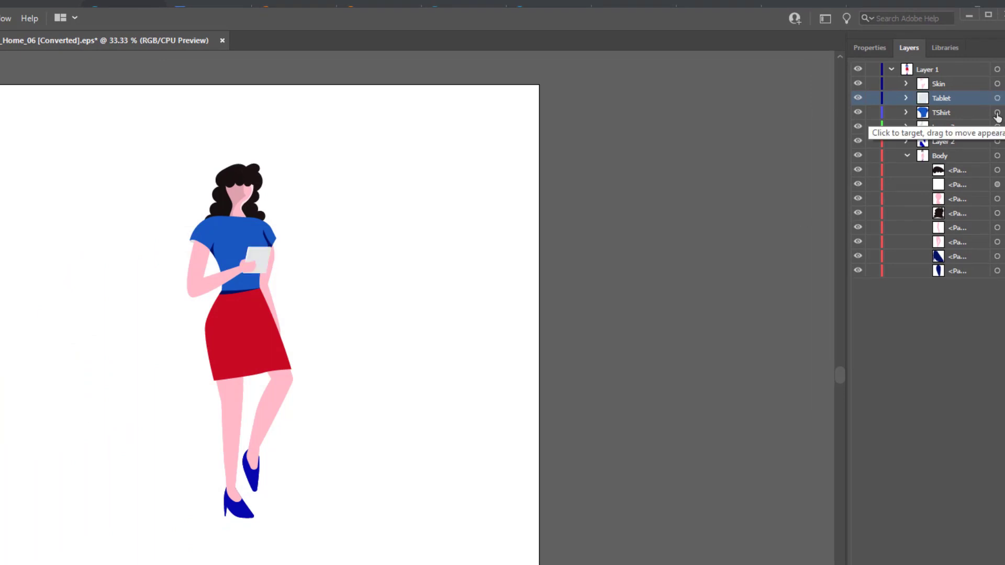
Step: Move both blue shoe paths out of Layer 2, placing them directly in Layer 1 between Layer 3 and Layer 2
{"action": "left_click", "coordinate": [908, 156]}
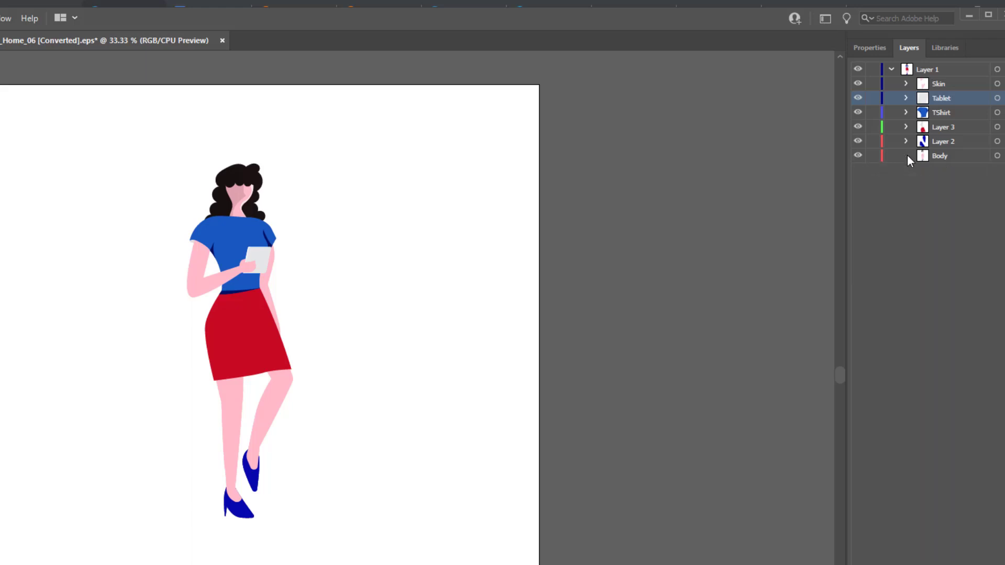
{"action": "left_click", "coordinate": [906, 142]}
{"action": "left_click", "coordinate": [945, 156]}
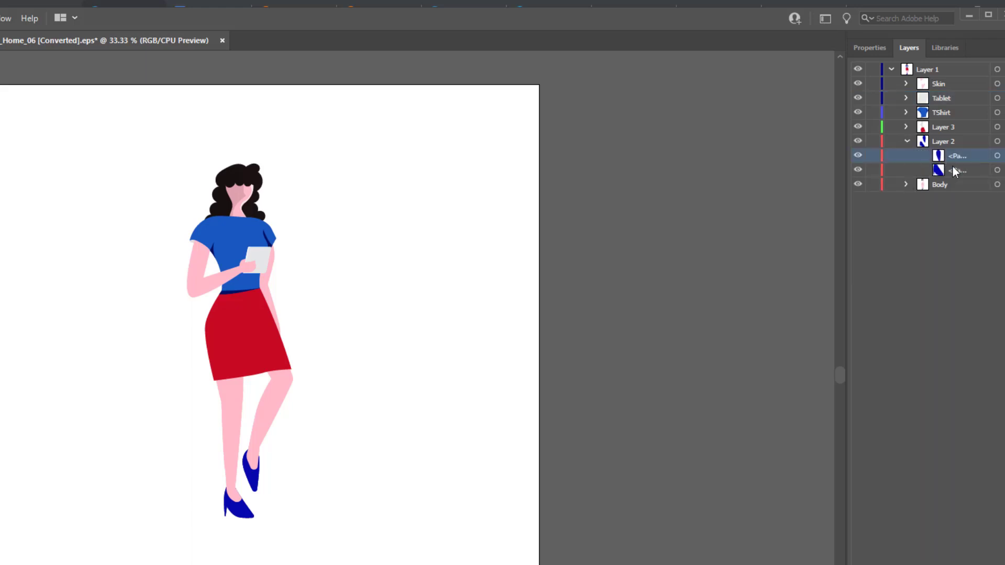
{"action": "left_click", "coordinate": [954, 170], "text": "shift"}
{"action": "left_click_drag", "start_coordinate": [950, 186], "coordinate": [901, 220]}
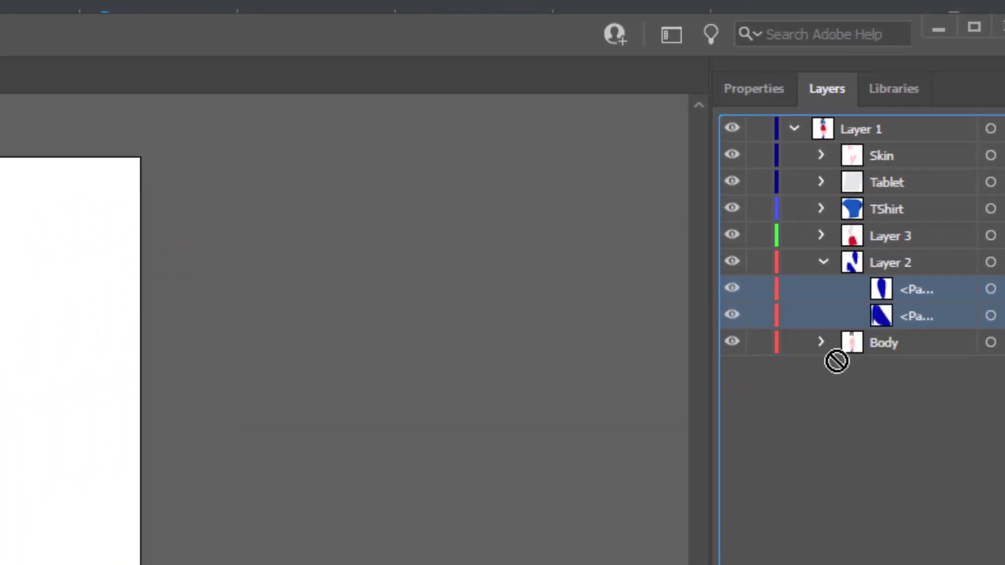
{"action": "left_click_drag", "start_coordinate": [832, 365], "coordinate": [856, 259]}
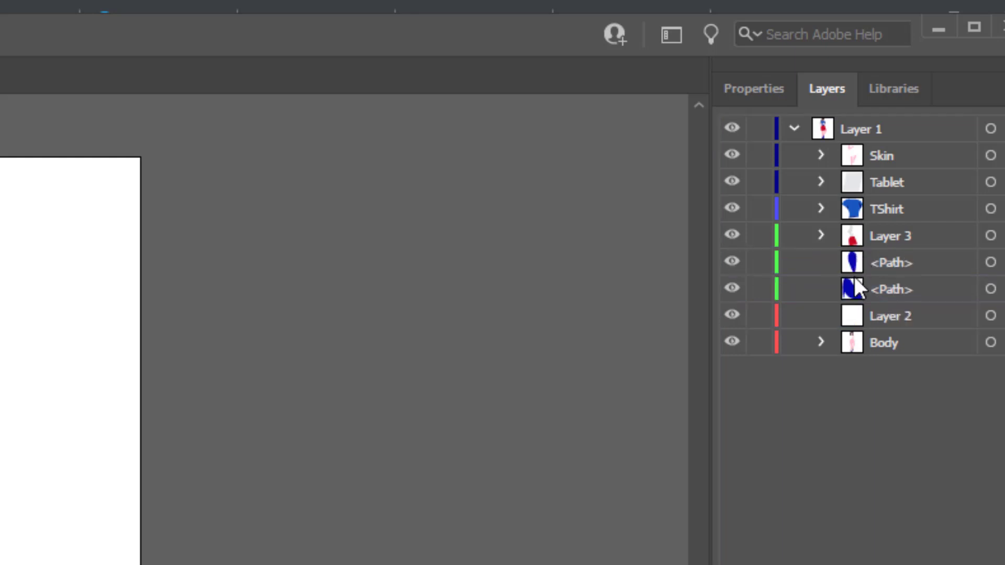
{"action": "left_click", "coordinate": [886, 316]}
{"action": "left_click", "coordinate": [885, 251]}
{"action": "left_click", "coordinate": [880, 295]}
{"action": "left_click", "coordinate": [883, 263]}
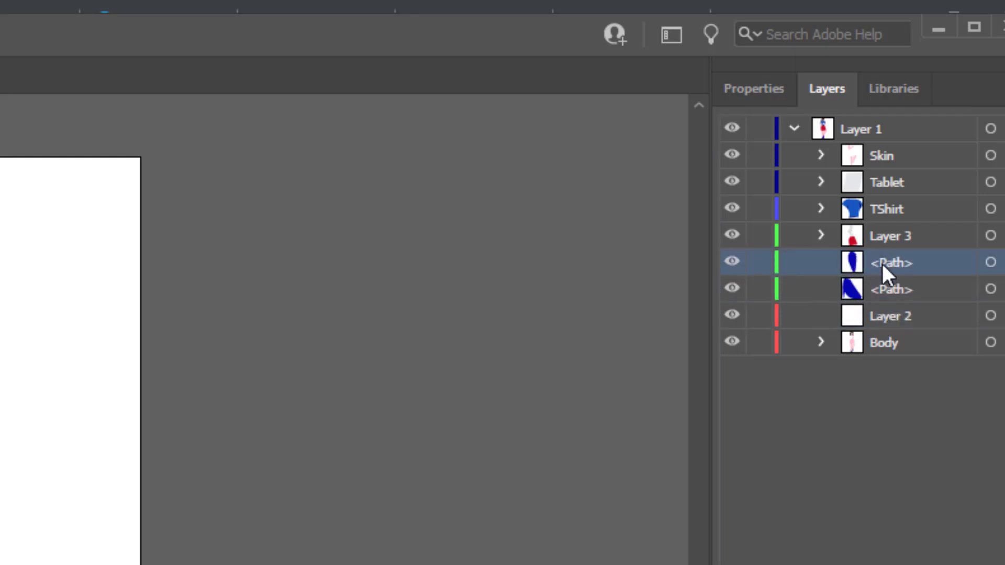
{"action": "left_click", "coordinate": [882, 288]}
{"action": "left_click", "coordinate": [884, 262]}
{"action": "left_click", "coordinate": [887, 286]}
{"action": "left_click", "coordinate": [890, 263]}
{"action": "left_click", "coordinate": [886, 291]}
{"action": "left_click", "coordinate": [889, 264]}
{"action": "left_click", "coordinate": [870, 321]}
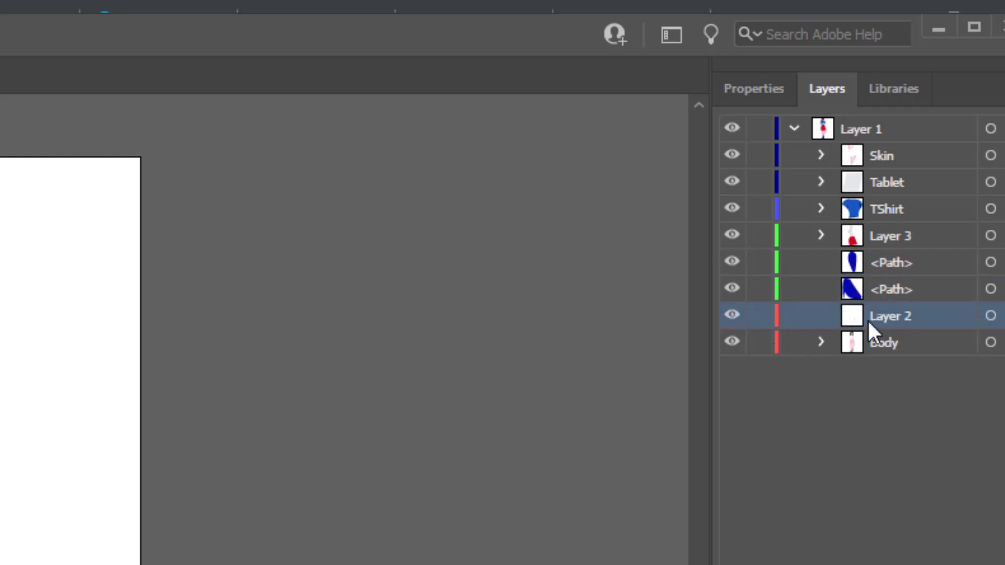
Step: Move both blue shoe paths back into Layer 2 and collapse that layer
{"action": "left_click", "coordinate": [889, 289]}
{"action": "left_click", "coordinate": [891, 262], "text": "shift"}
{"action": "left_click_drag", "start_coordinate": [891, 270], "coordinate": [873, 309]}
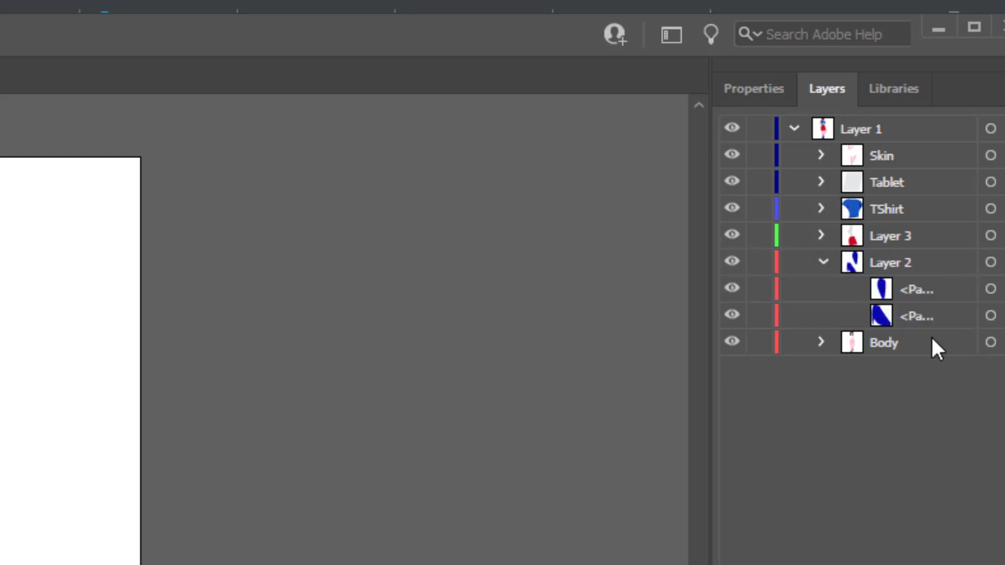
{"action": "left_click", "coordinate": [822, 262]}
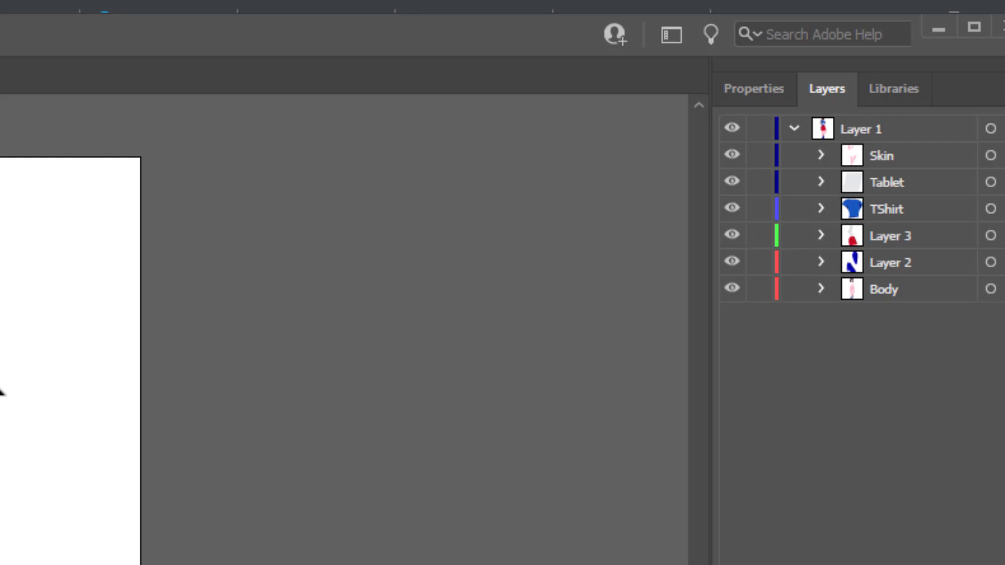
{"action": "key", "text": "ctrl+a"}
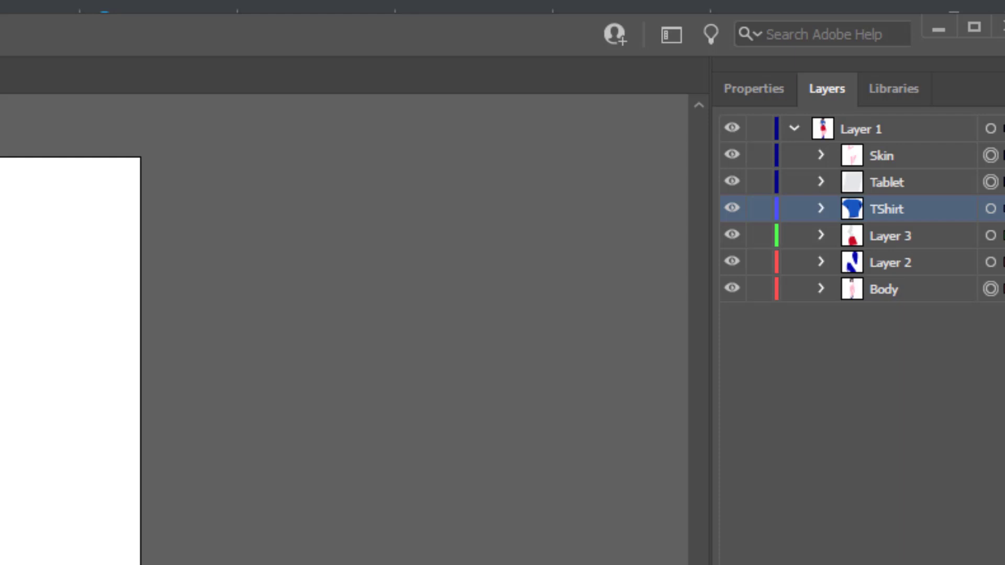
{"action": "key", "text": "ctrl+shift+a"}
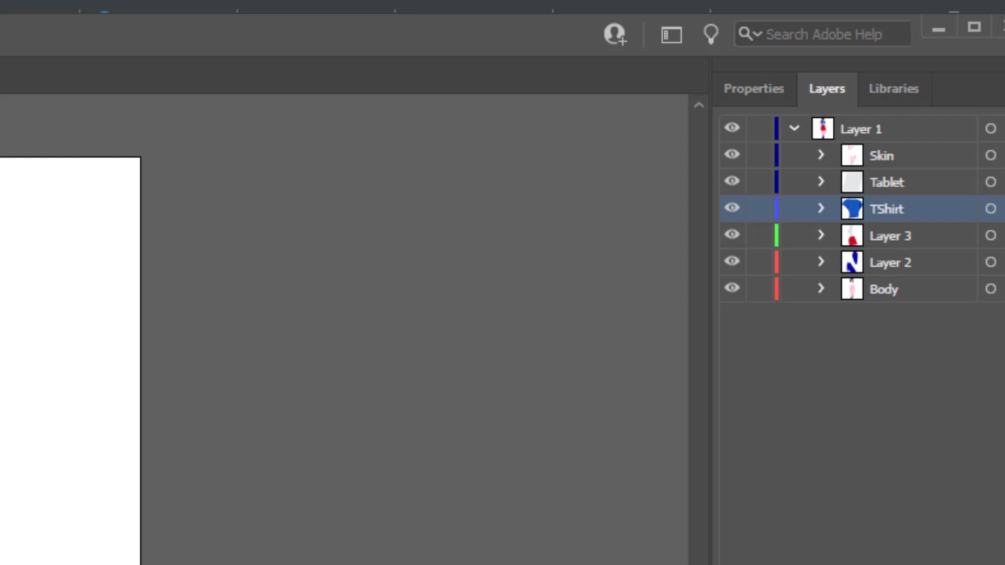